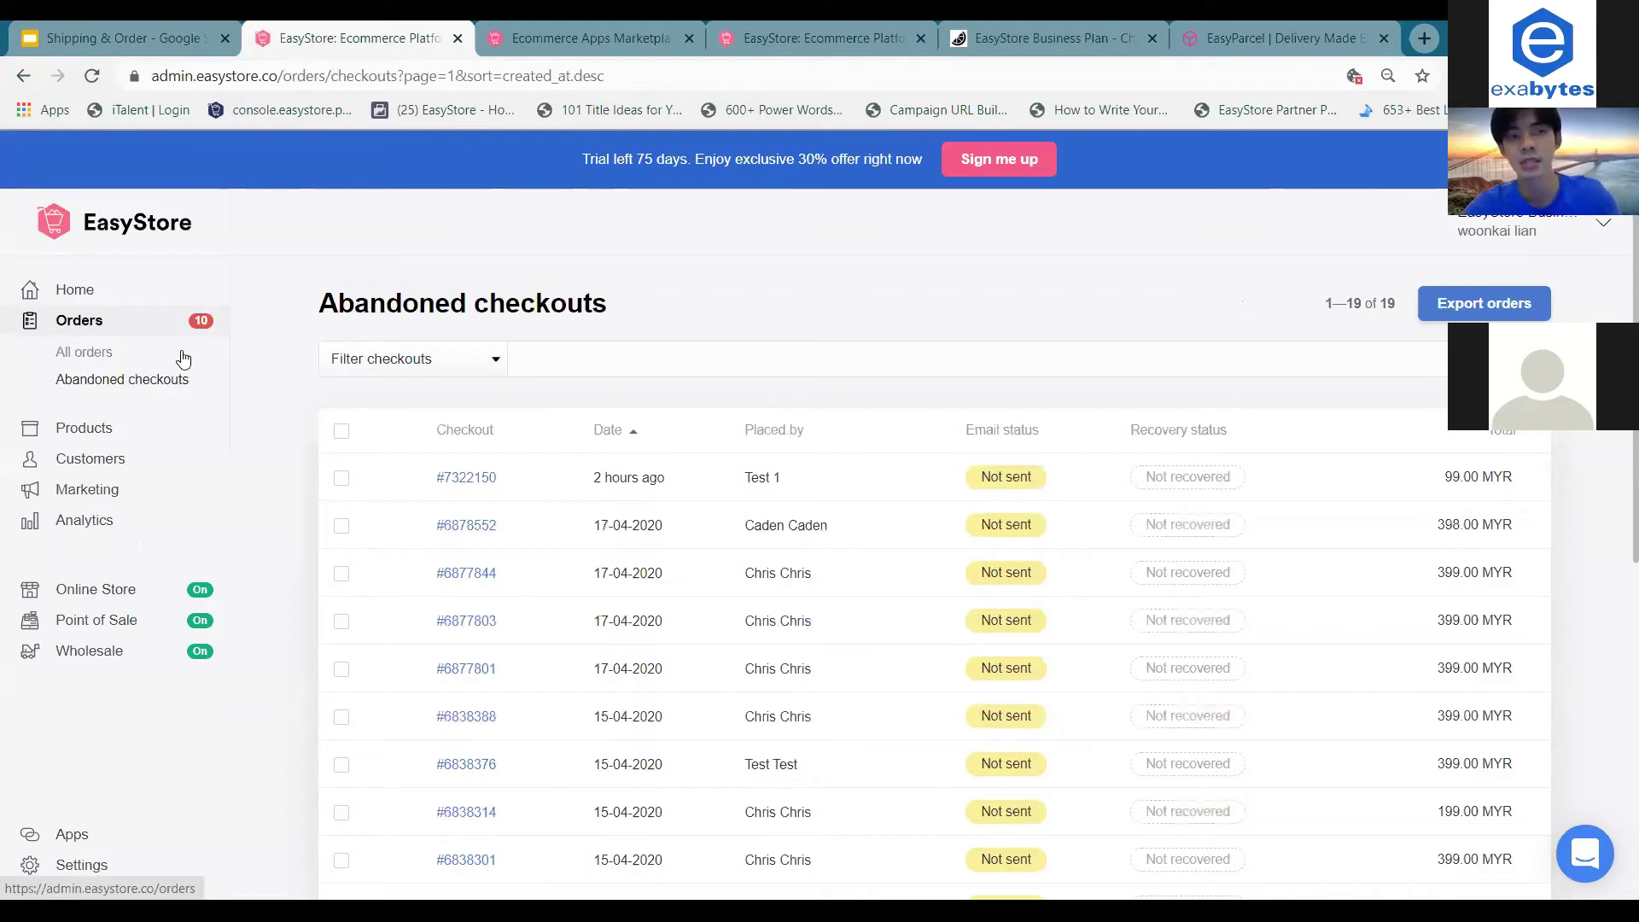
{"action": "scroll", "coordinate": [658, 541], "scroll_direction": "down", "scroll_amount": 1}
{"action": "scroll", "coordinate": [658, 541], "scroll_direction": "down", "scroll_amount": 4}
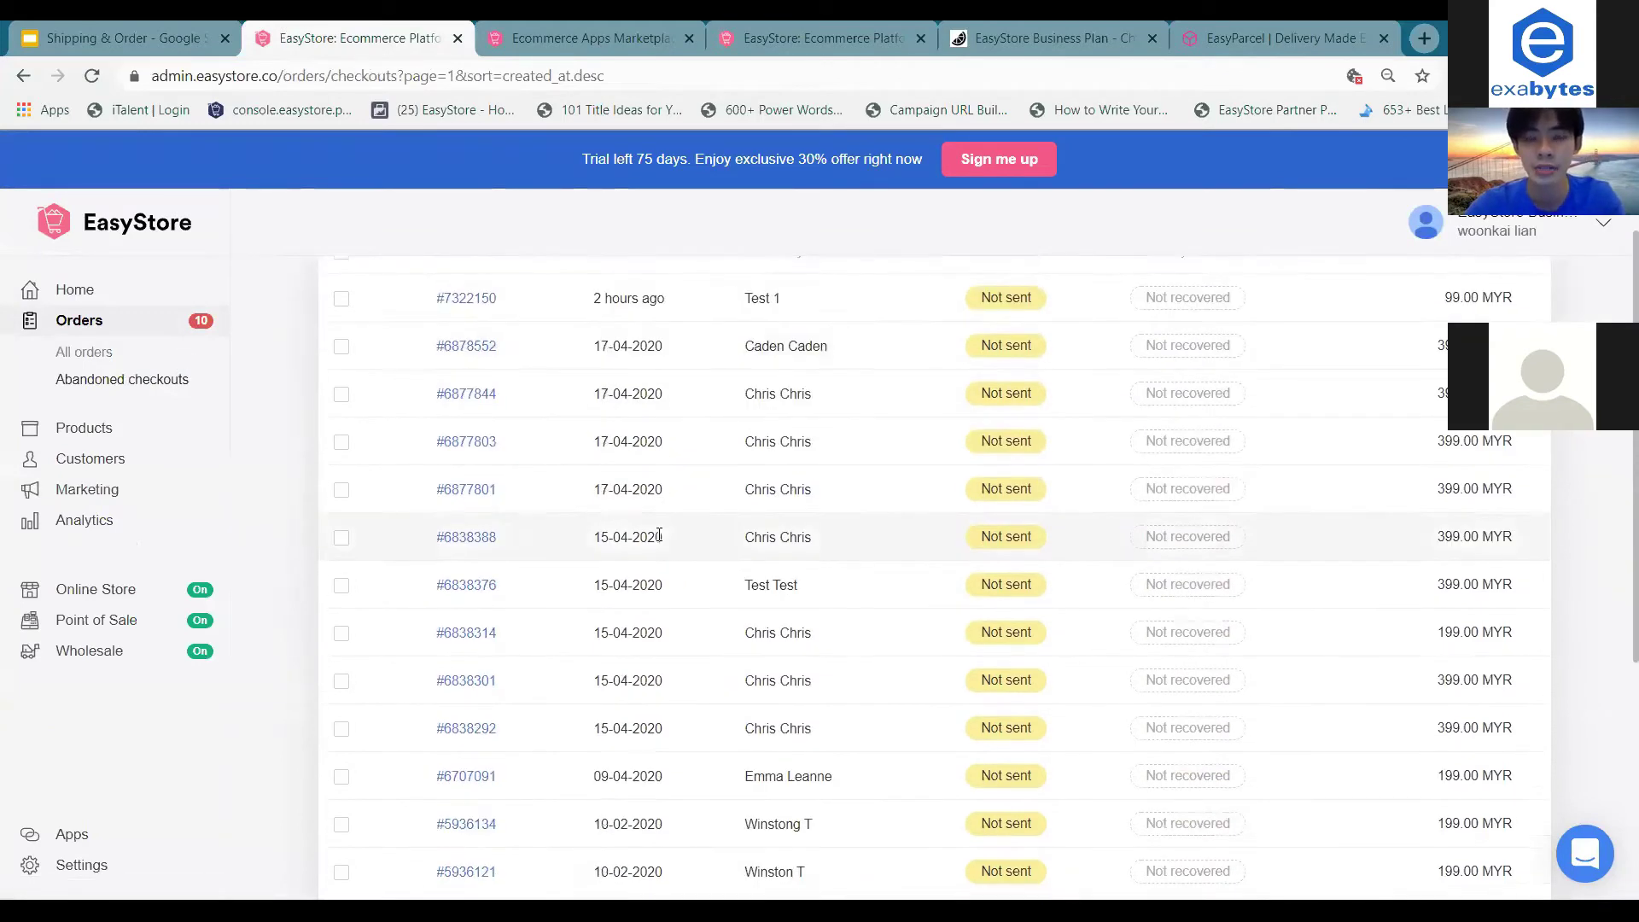
{"action": "scroll", "coordinate": [658, 542], "scroll_direction": "up", "scroll_amount": 5}
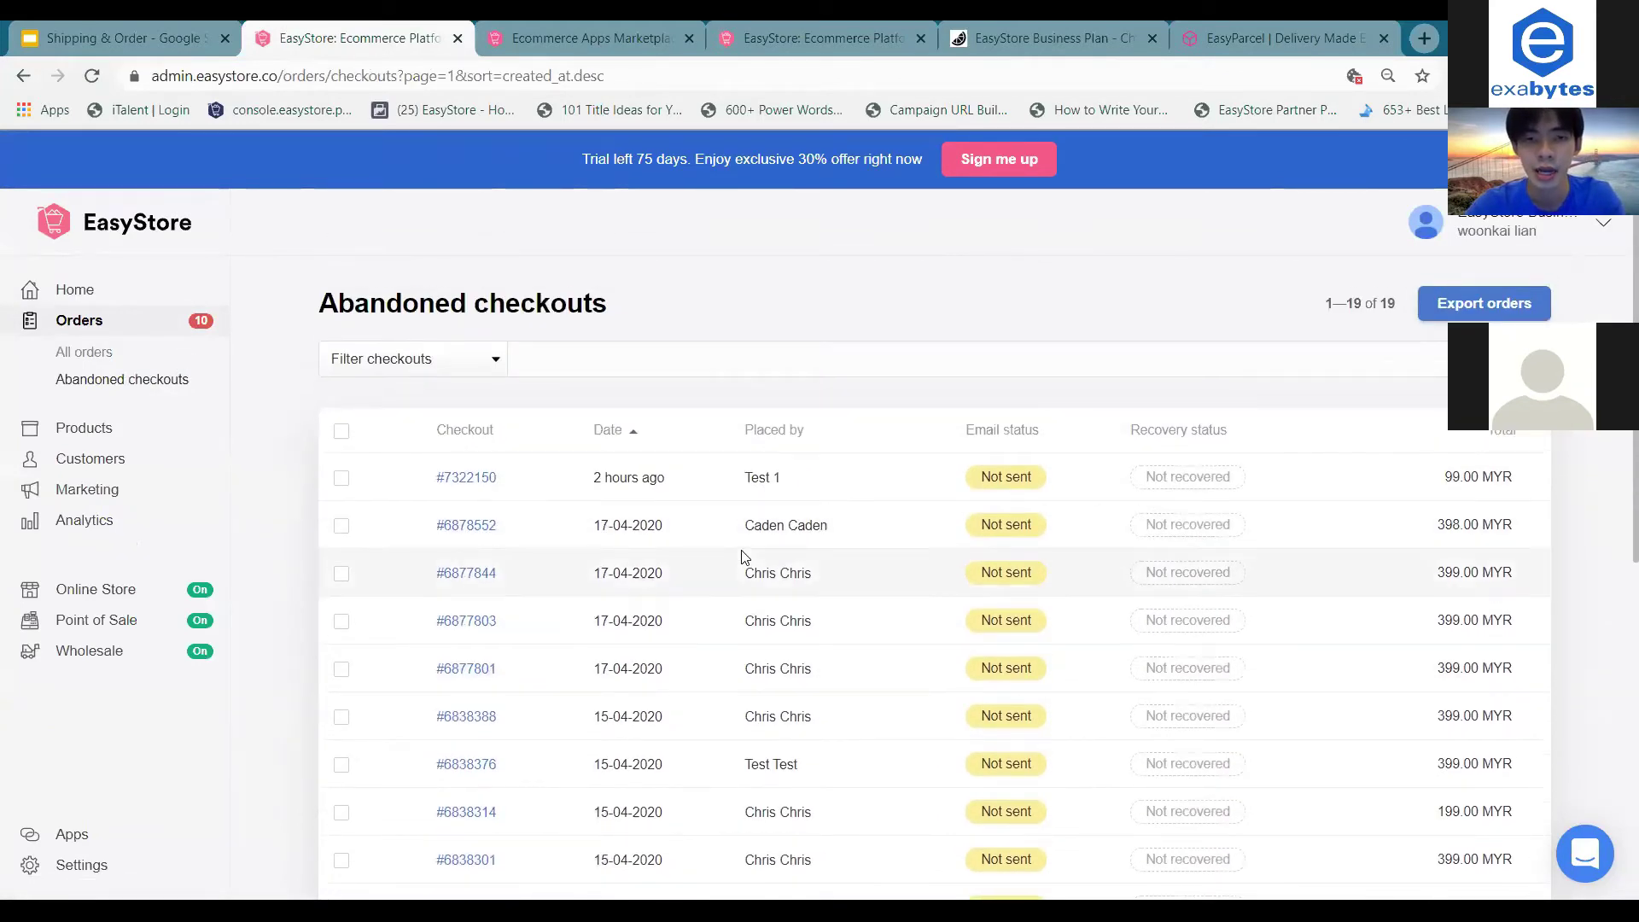
{"action": "scroll", "coordinate": [743, 556], "scroll_direction": "down", "scroll_amount": 5}
{"action": "scroll", "coordinate": [743, 556], "scroll_direction": "up", "scroll_amount": 5}
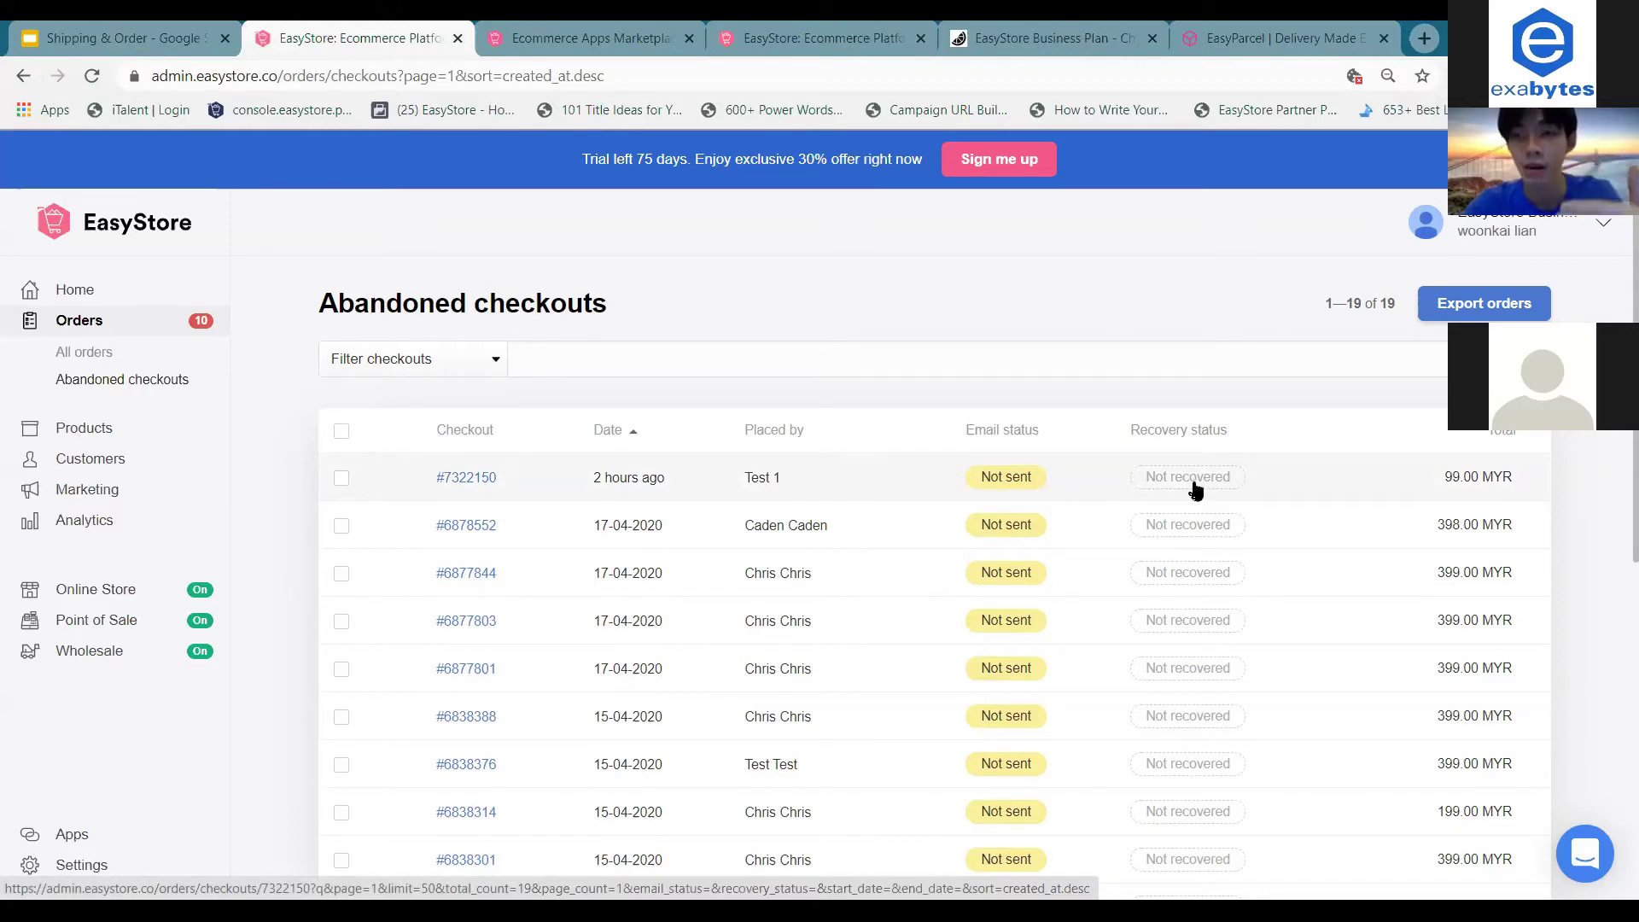
{"action": "left_click", "coordinate": [465, 480]}
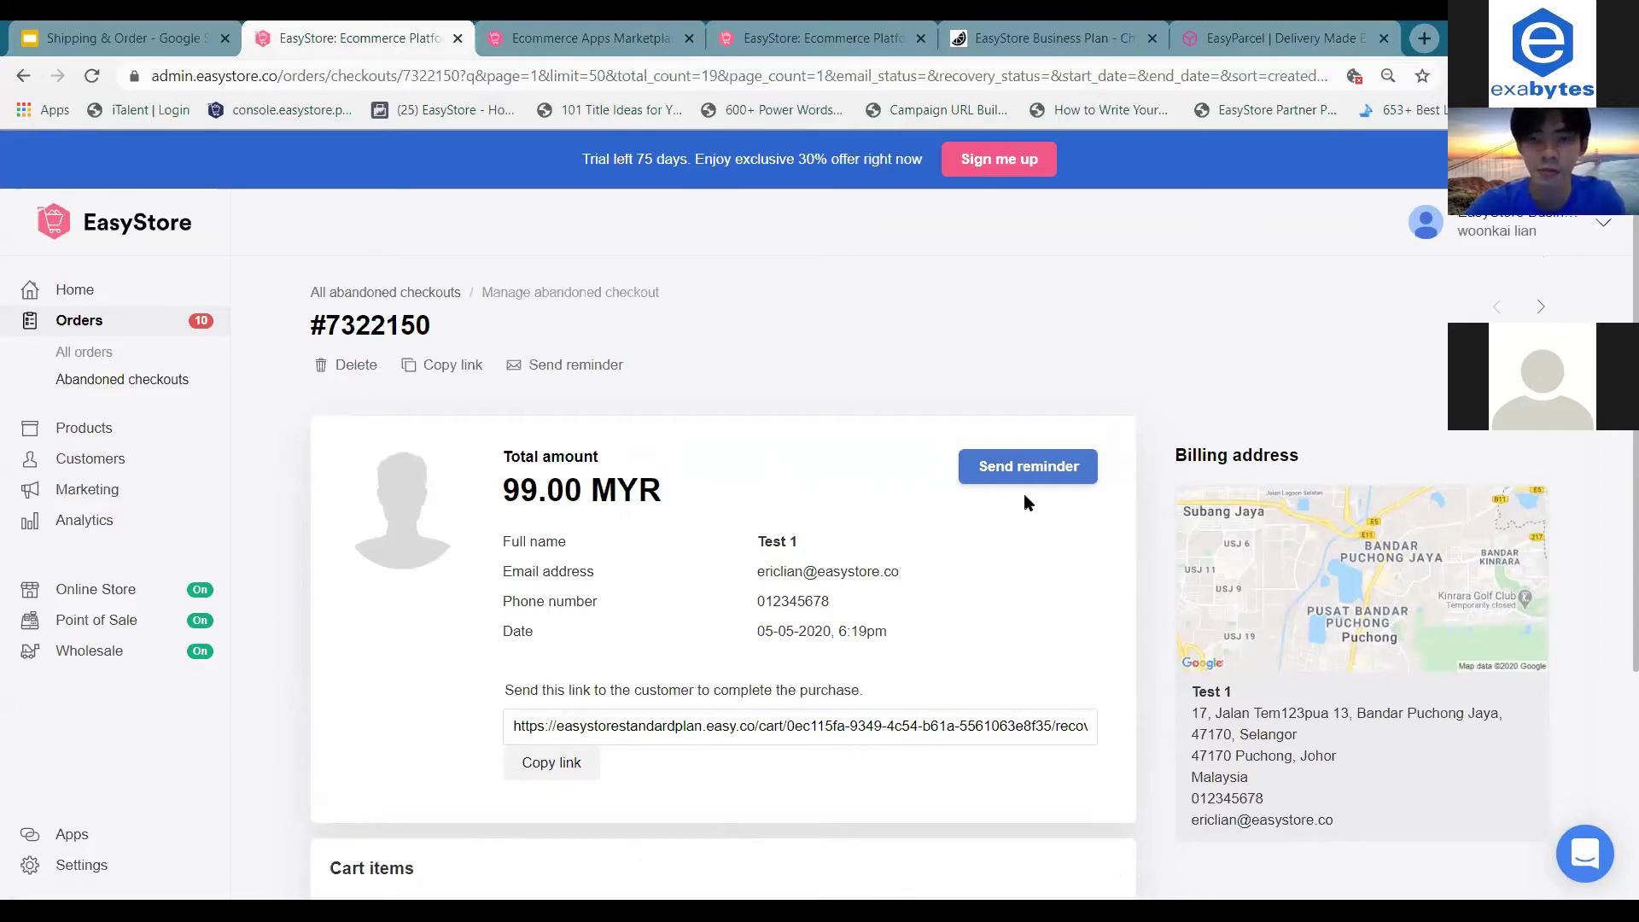
Preview the recovery email's Checkout now button and subject line, then close it unsent.
{"action": "left_click", "coordinate": [1046, 484]}
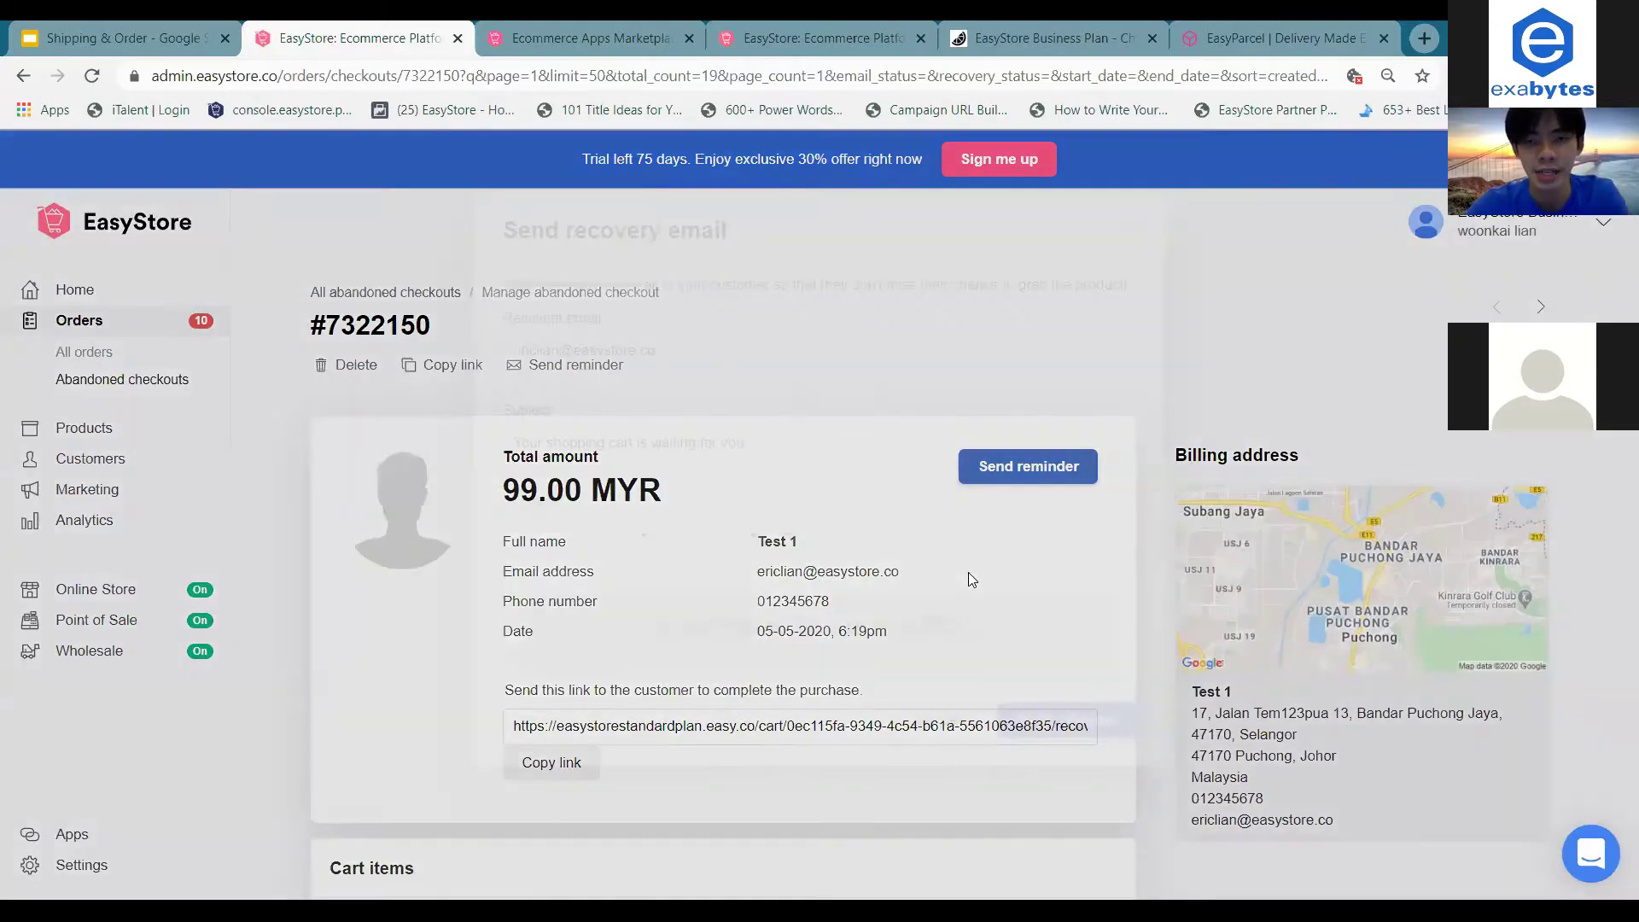
{"action": "scroll", "coordinate": [916, 595], "scroll_direction": "down", "scroll_amount": 4}
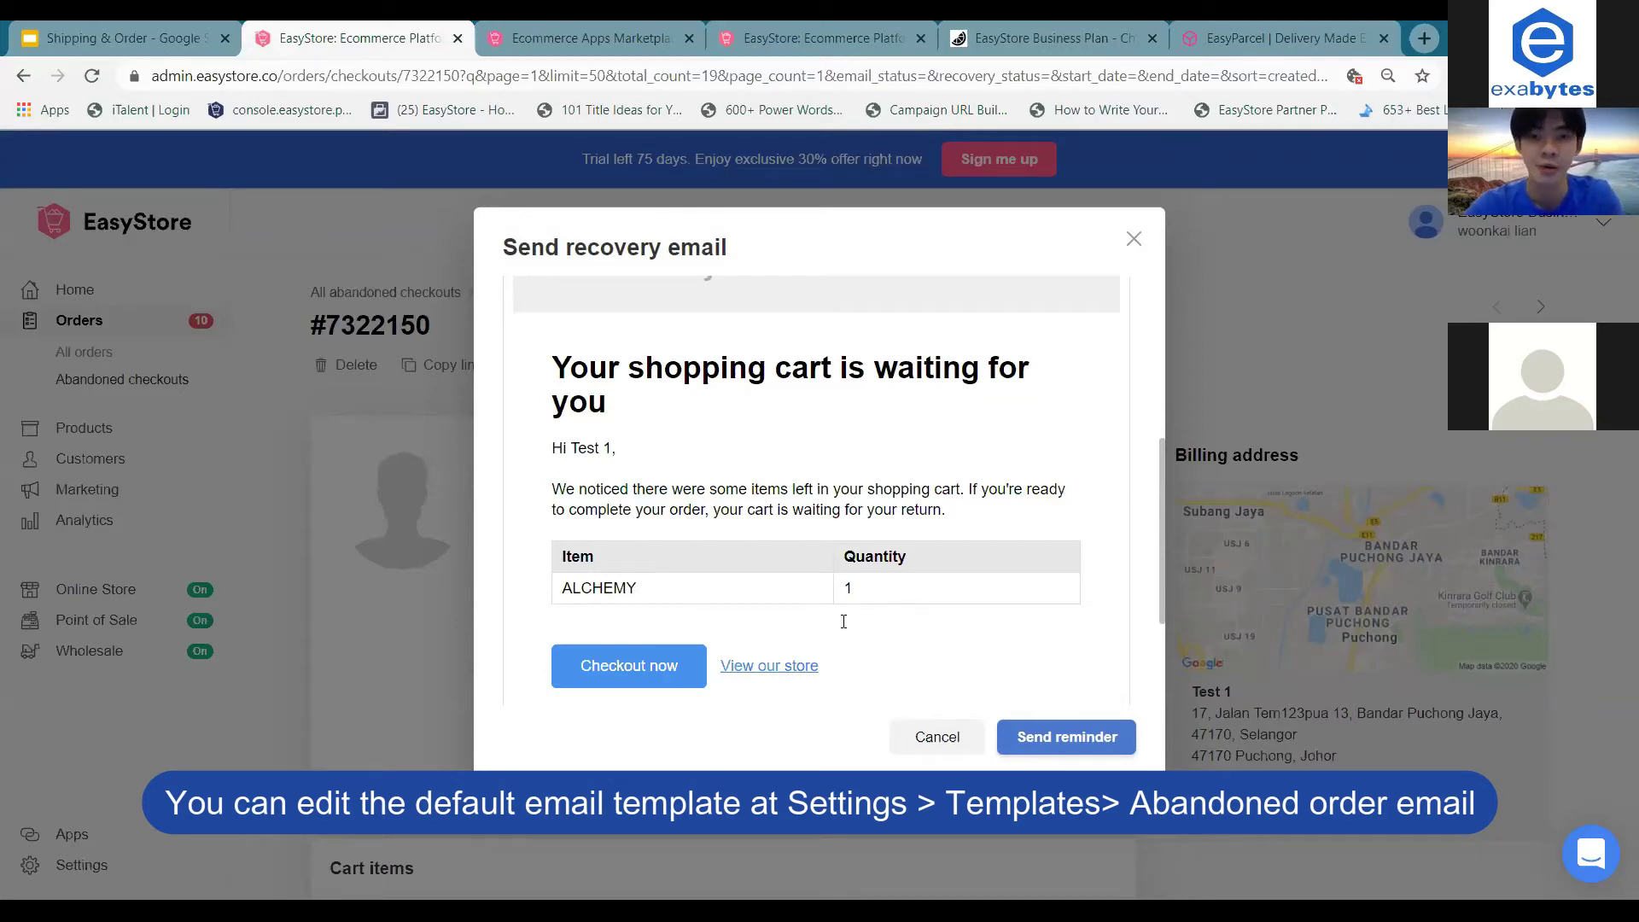
{"action": "left_click_drag", "start_coordinate": [583, 666], "coordinate": [676, 670]}
{"action": "left_click", "coordinate": [679, 667]}
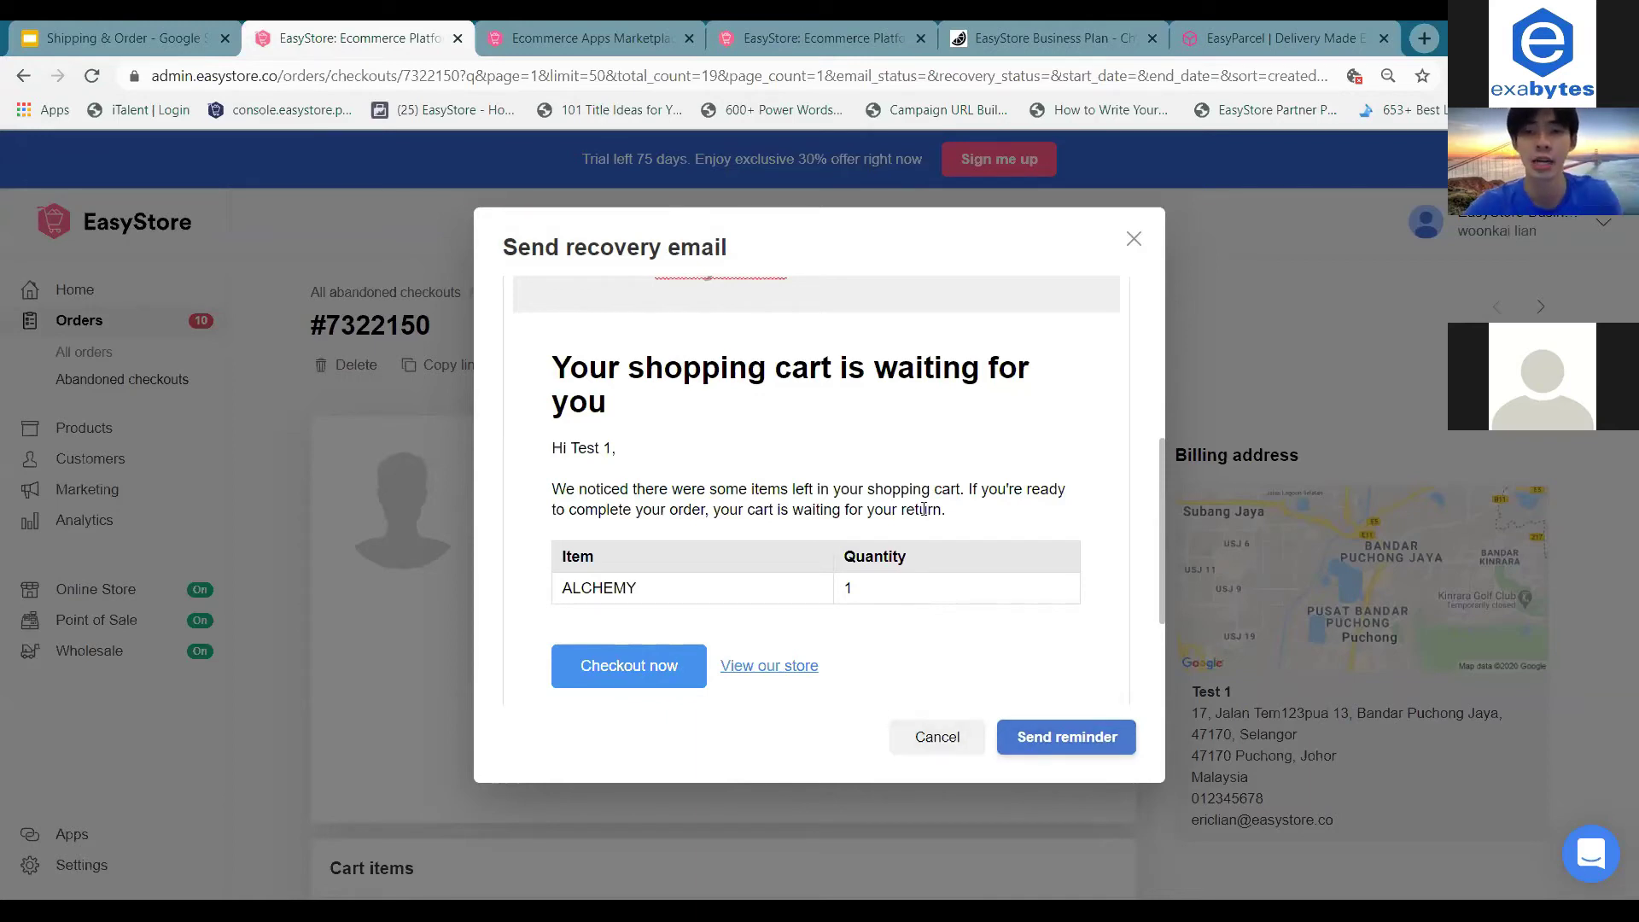
{"action": "scroll", "coordinate": [923, 509], "scroll_direction": "up", "scroll_amount": 3}
{"action": "scroll", "coordinate": [924, 510], "scroll_direction": "up", "scroll_amount": 2}
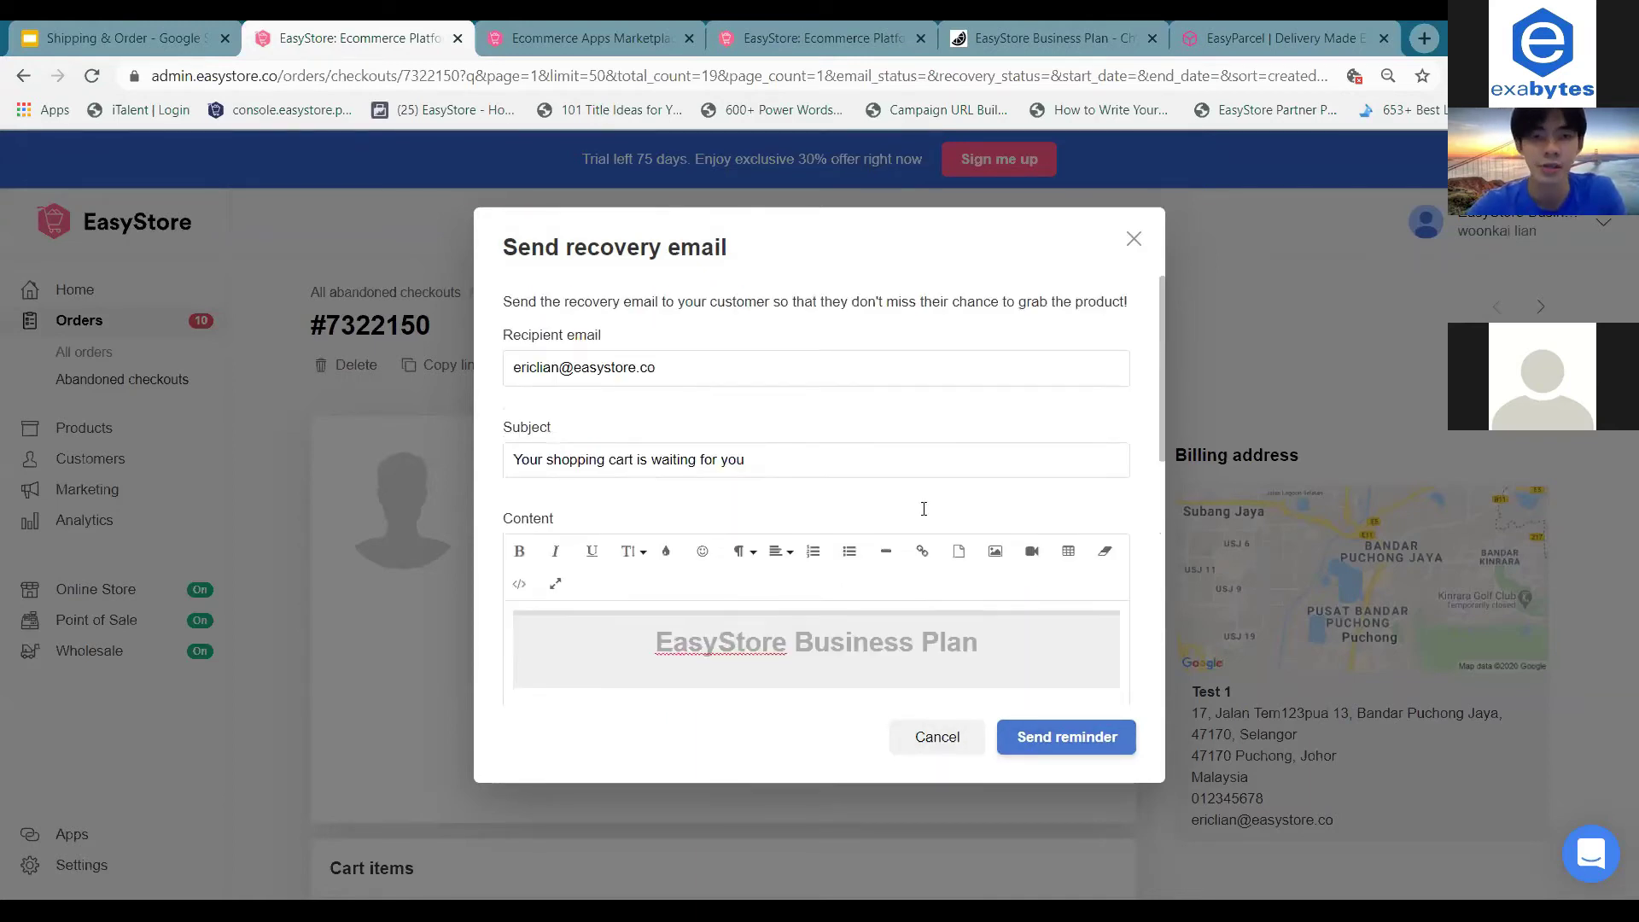
{"action": "left_click", "coordinate": [782, 461]}
{"action": "left_click_drag", "start_coordinate": [782, 462], "coordinate": [651, 462]}
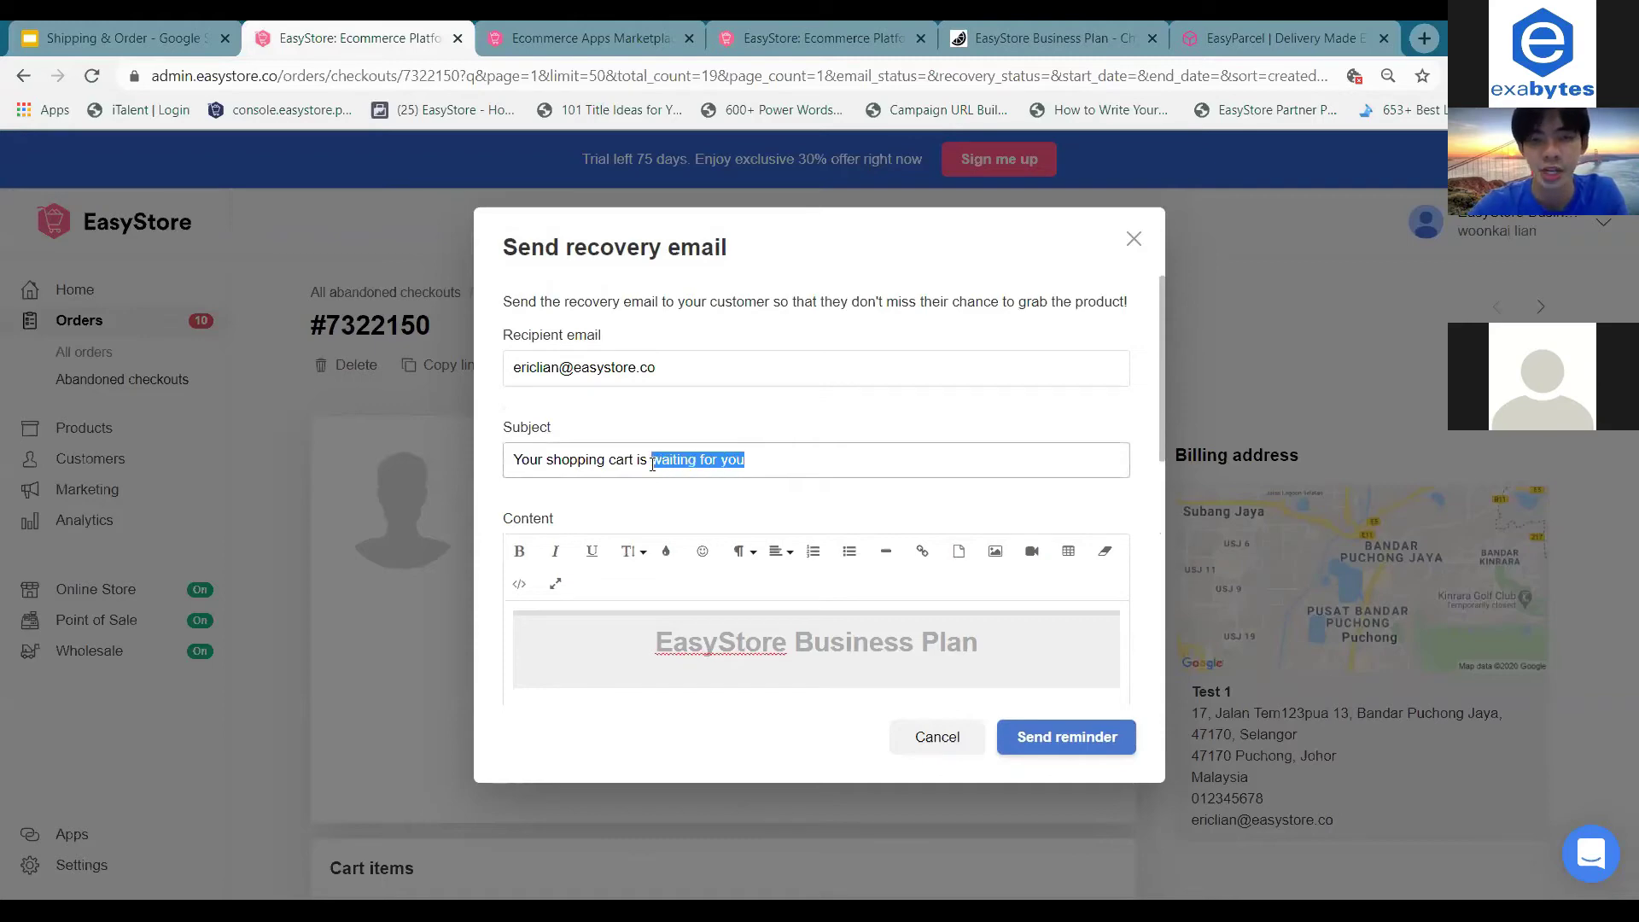
{"action": "left_click", "coordinate": [653, 461]}
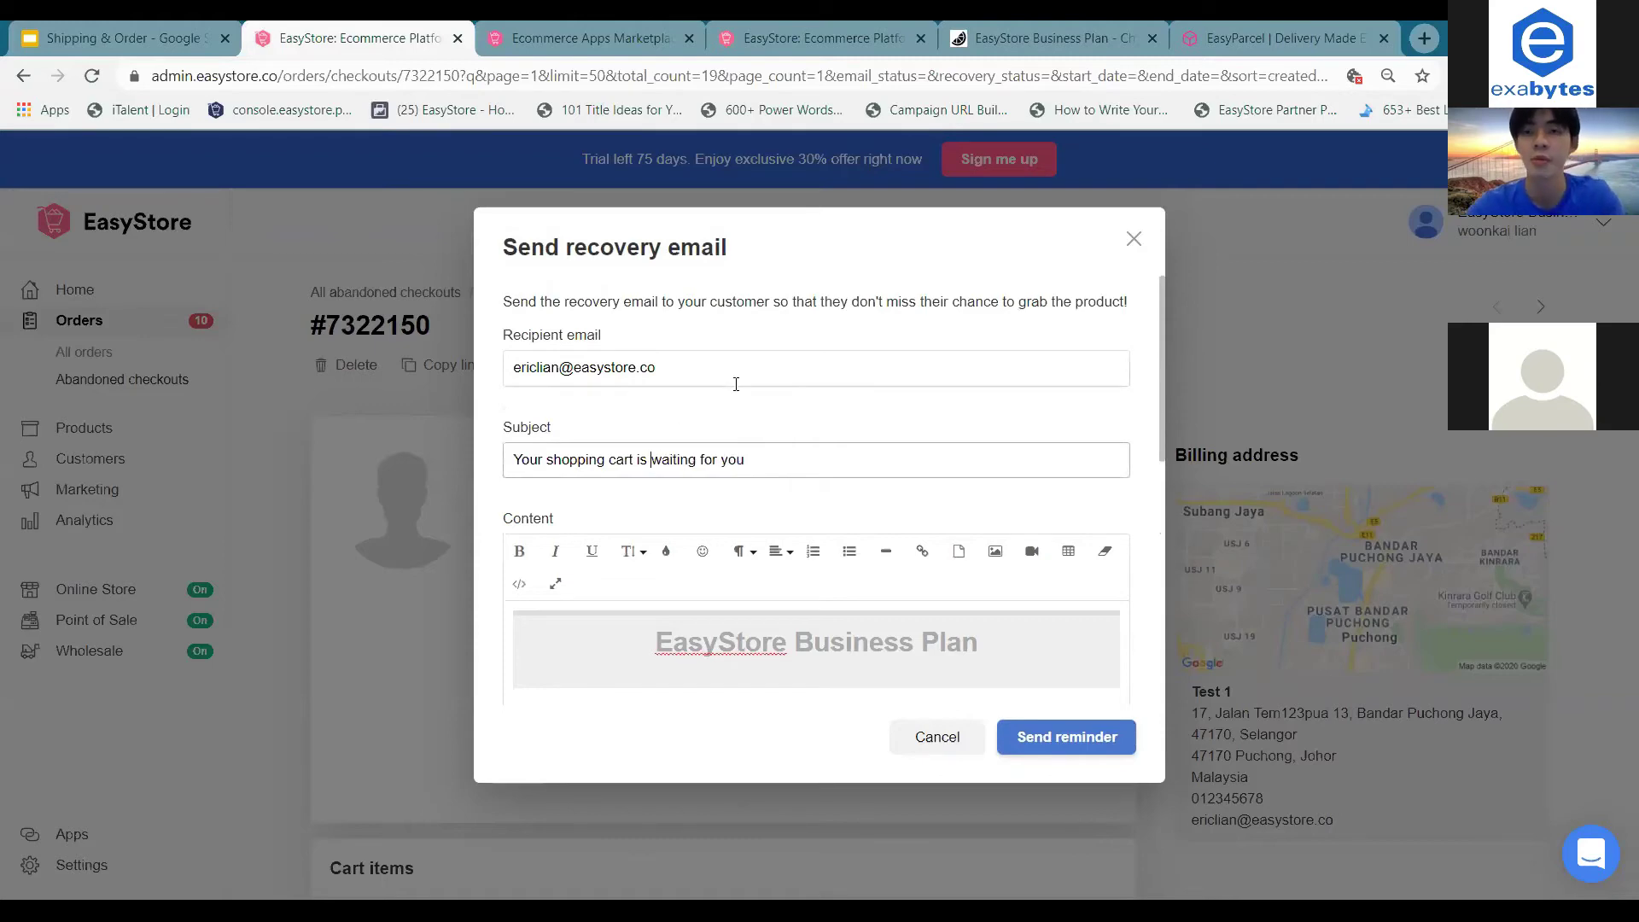
{"action": "key", "text": "Escape"}
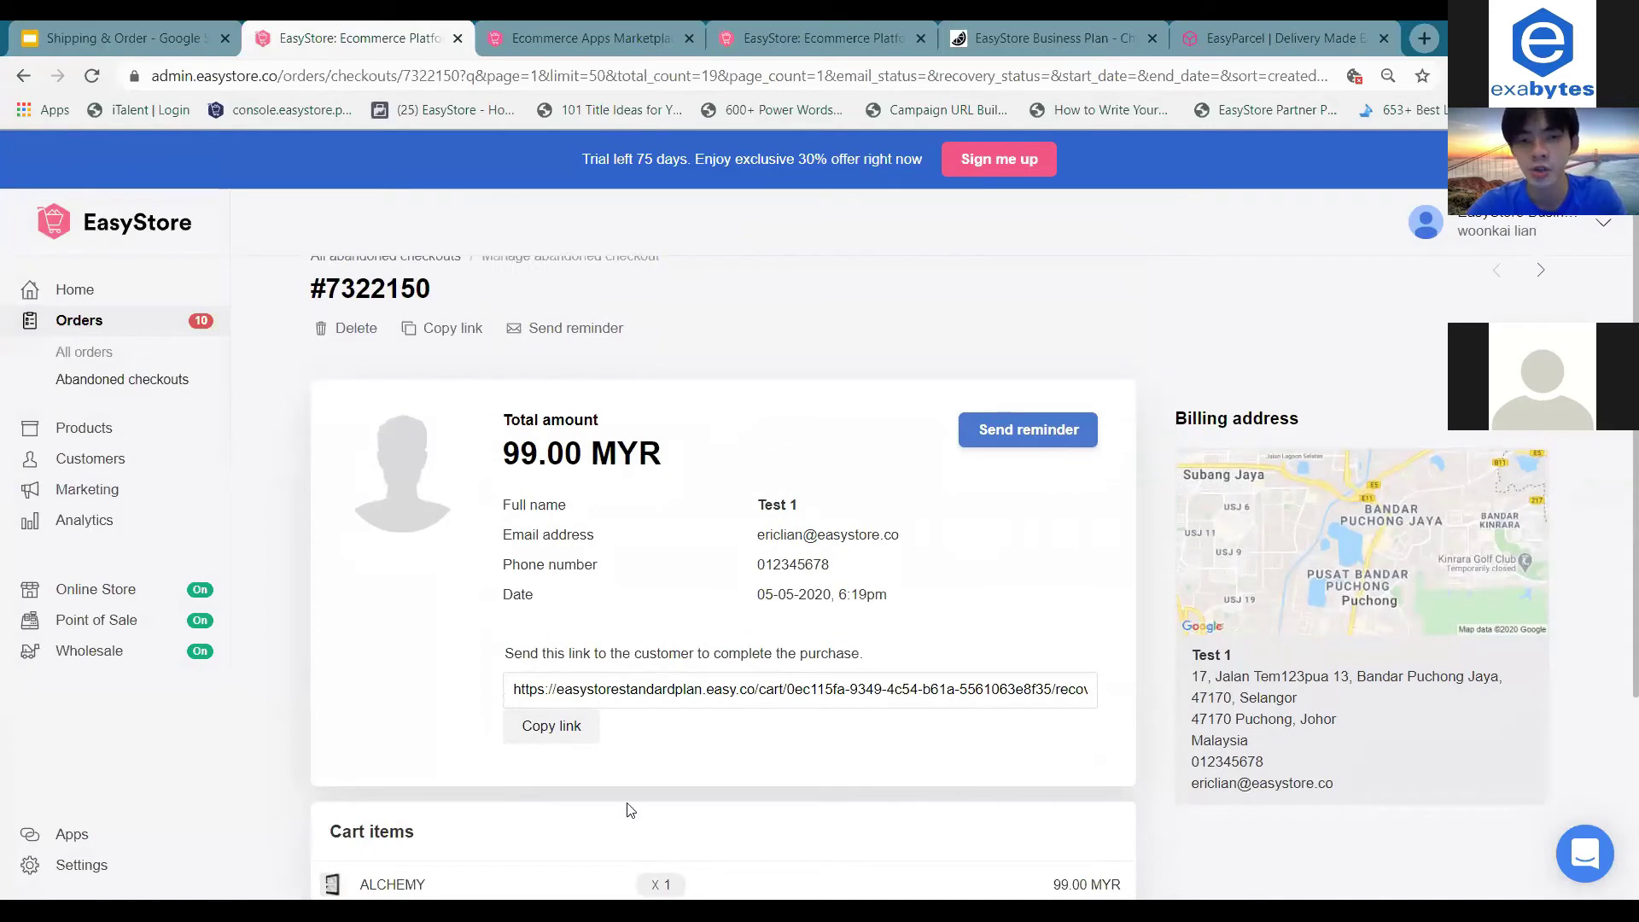
{"action": "left_click", "coordinate": [564, 734]}
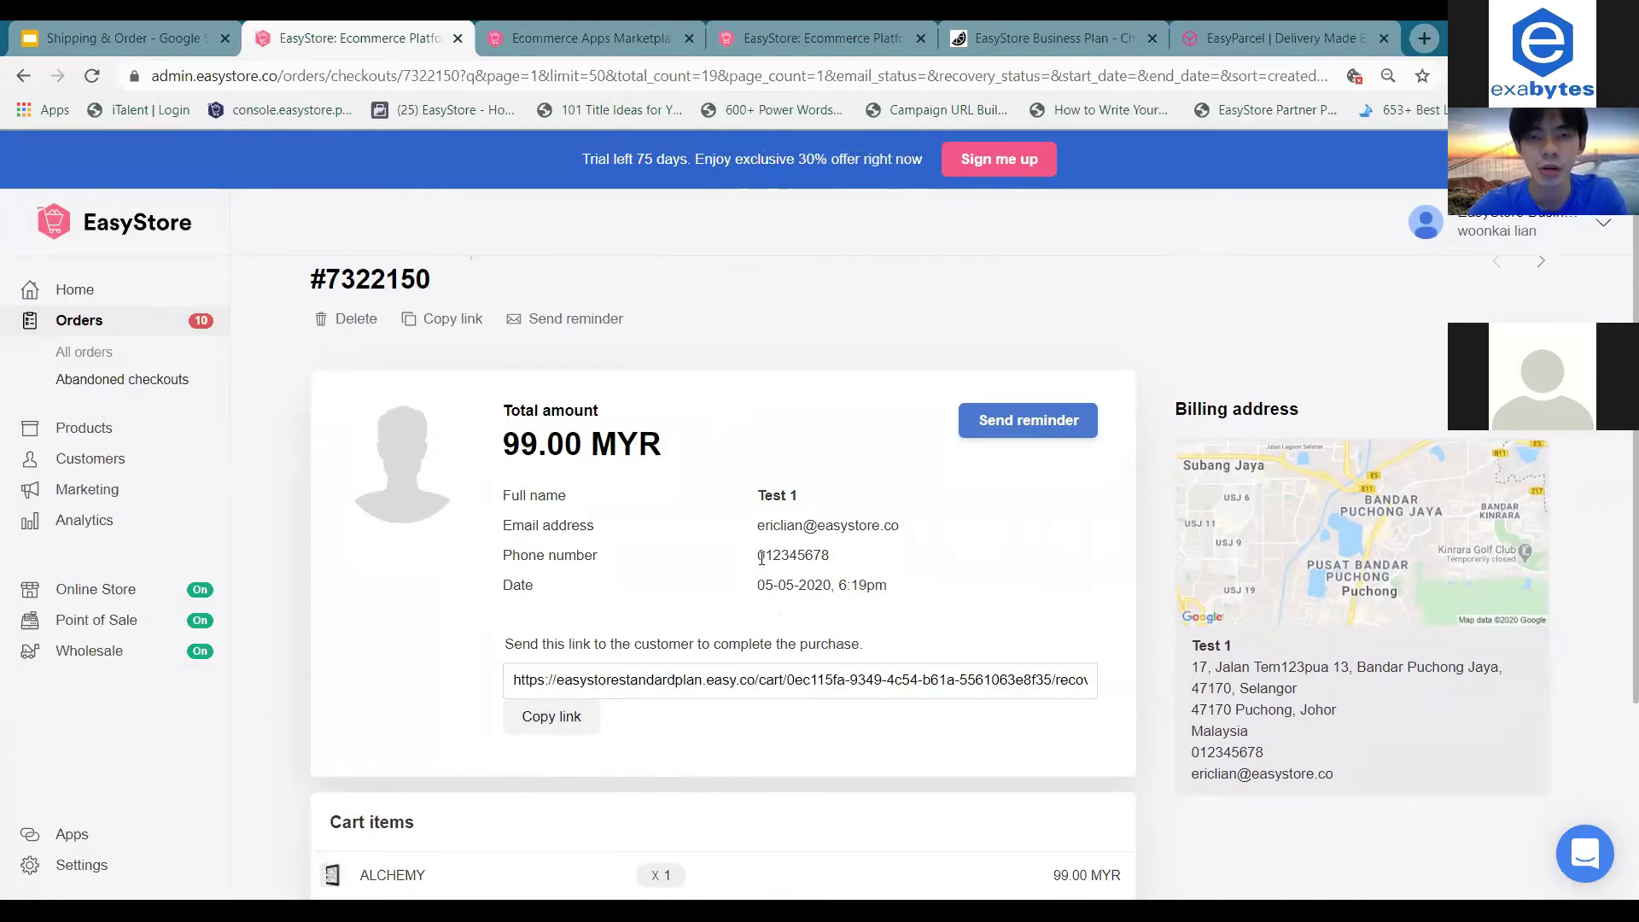
{"action": "left_click_drag", "start_coordinate": [762, 558], "coordinate": [827, 557]}
{"action": "left_click", "coordinate": [841, 561]}
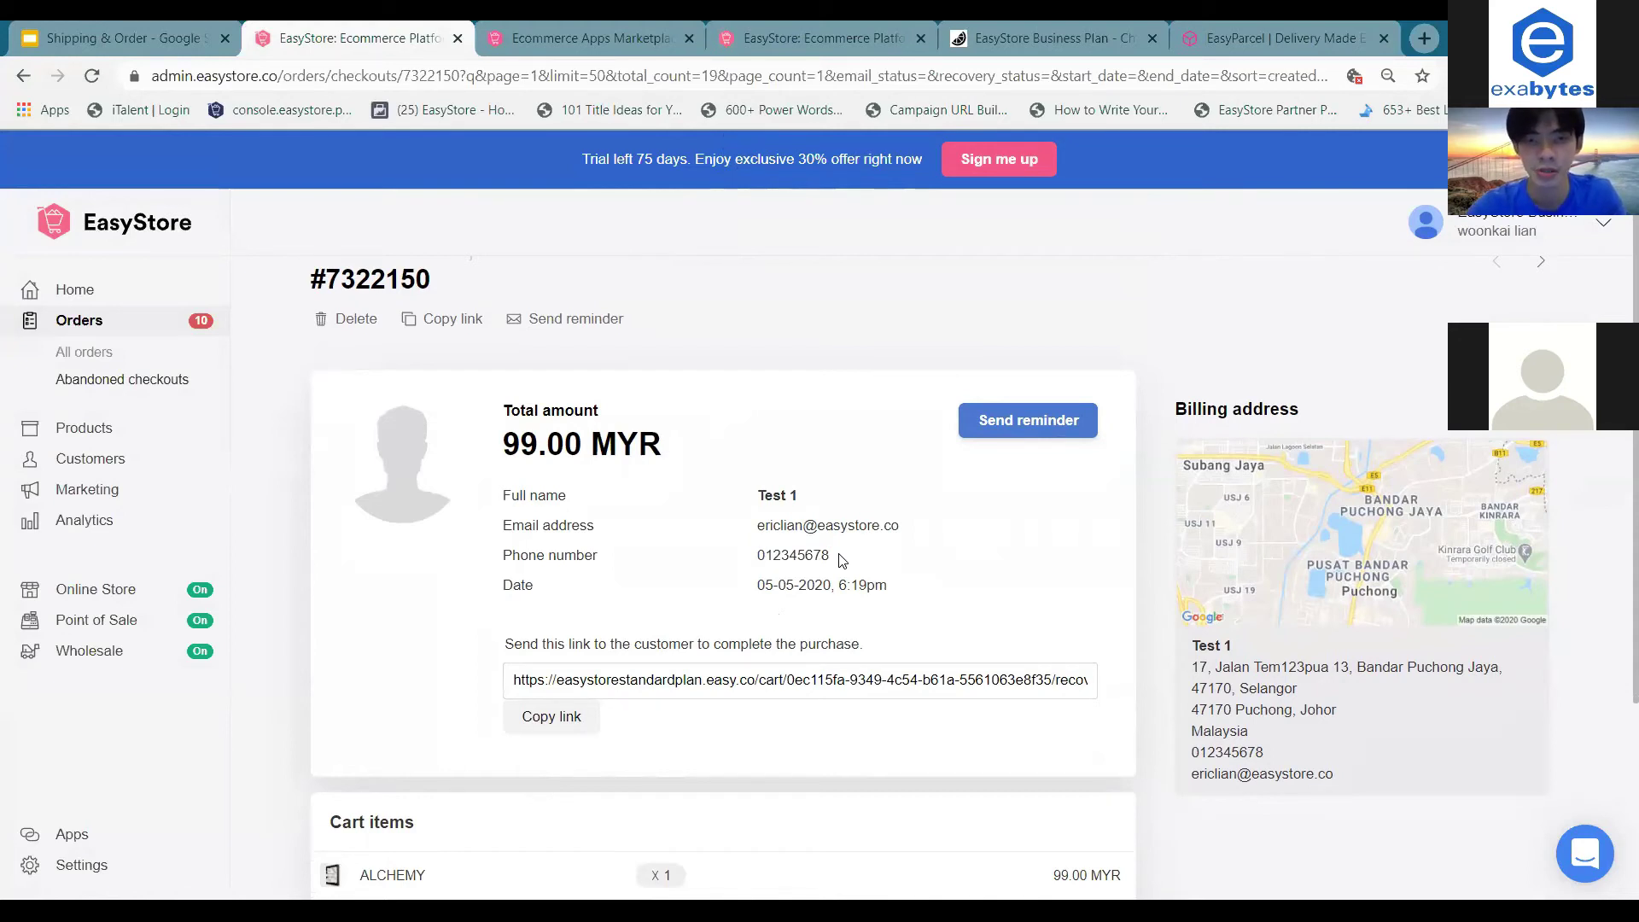
{"action": "double_click", "coordinate": [811, 556]}
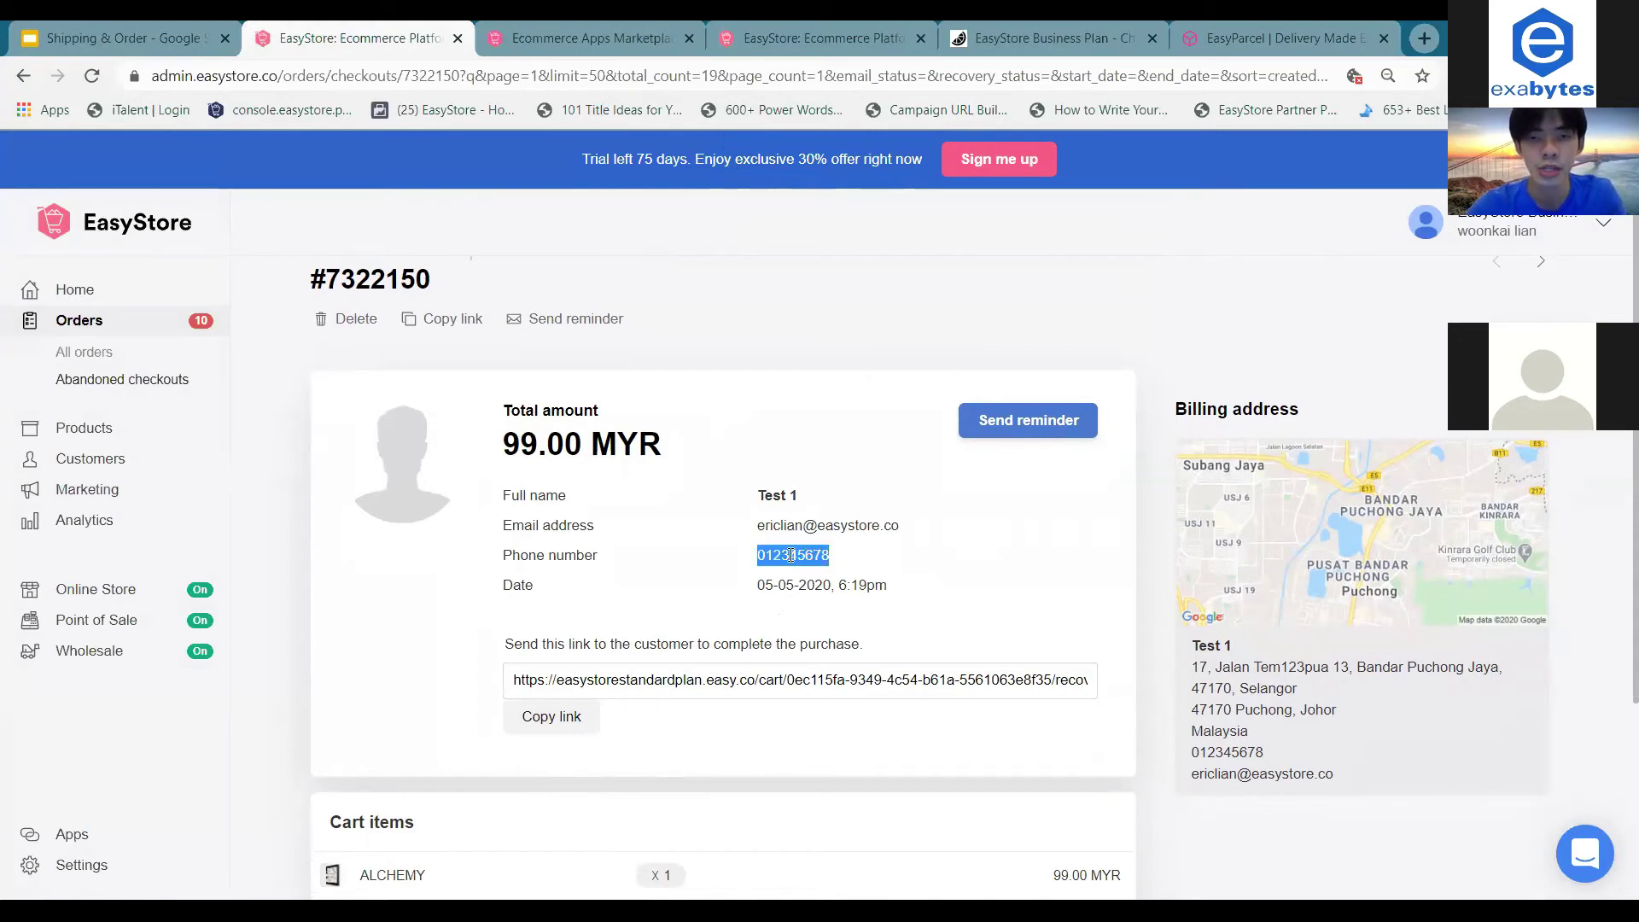
{"action": "left_click", "coordinate": [562, 724]}
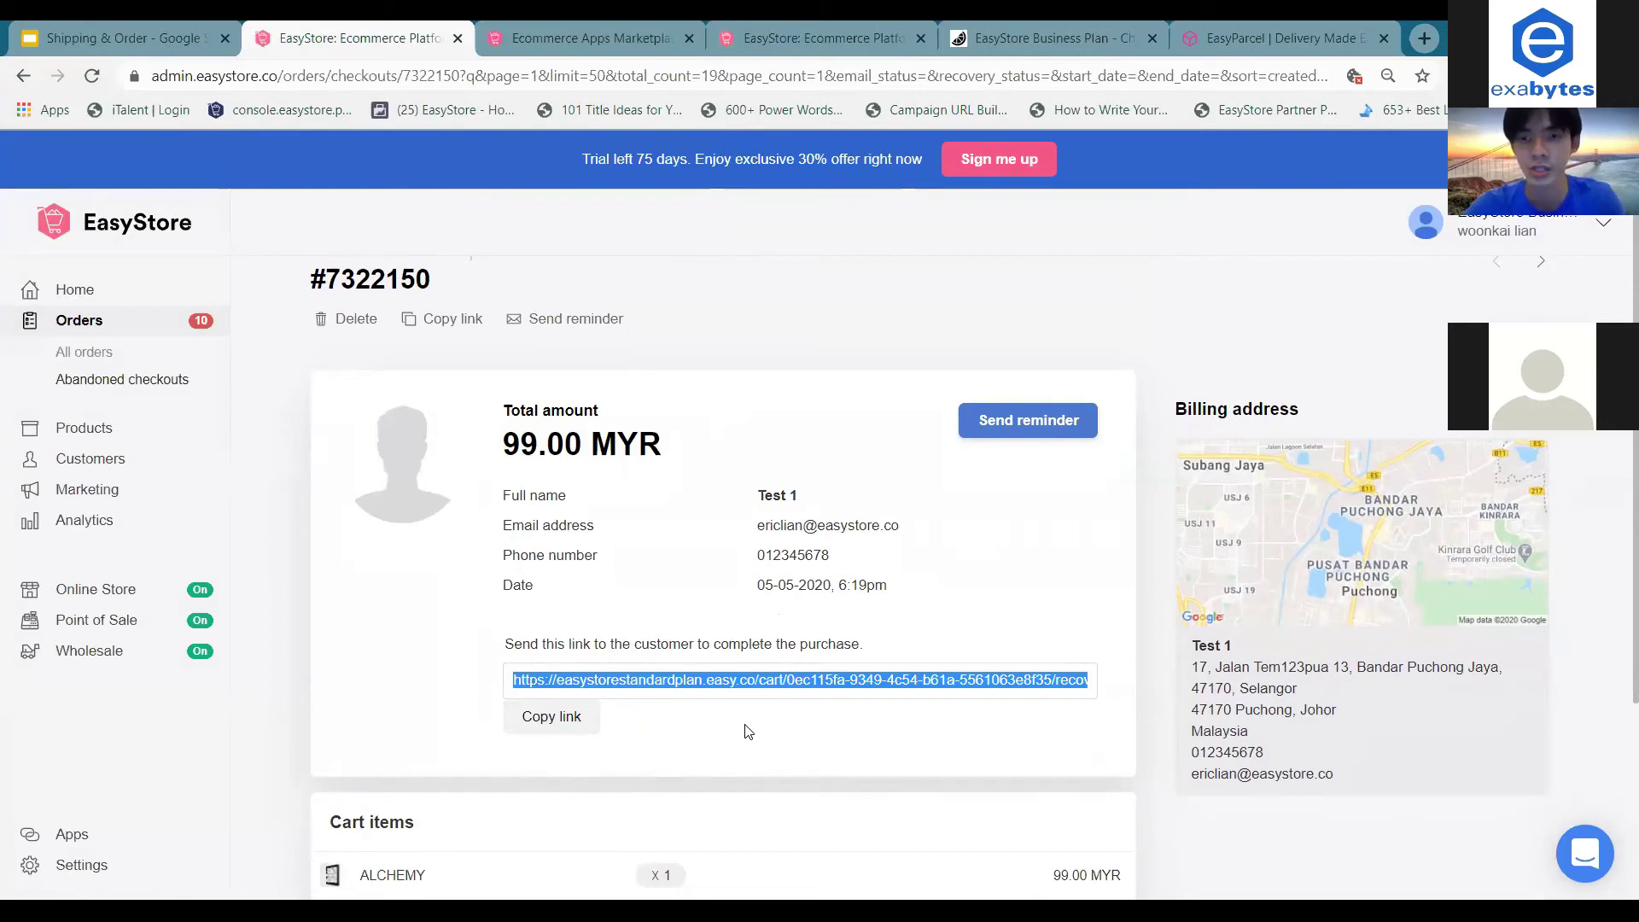
{"action": "left_click", "coordinate": [899, 592]}
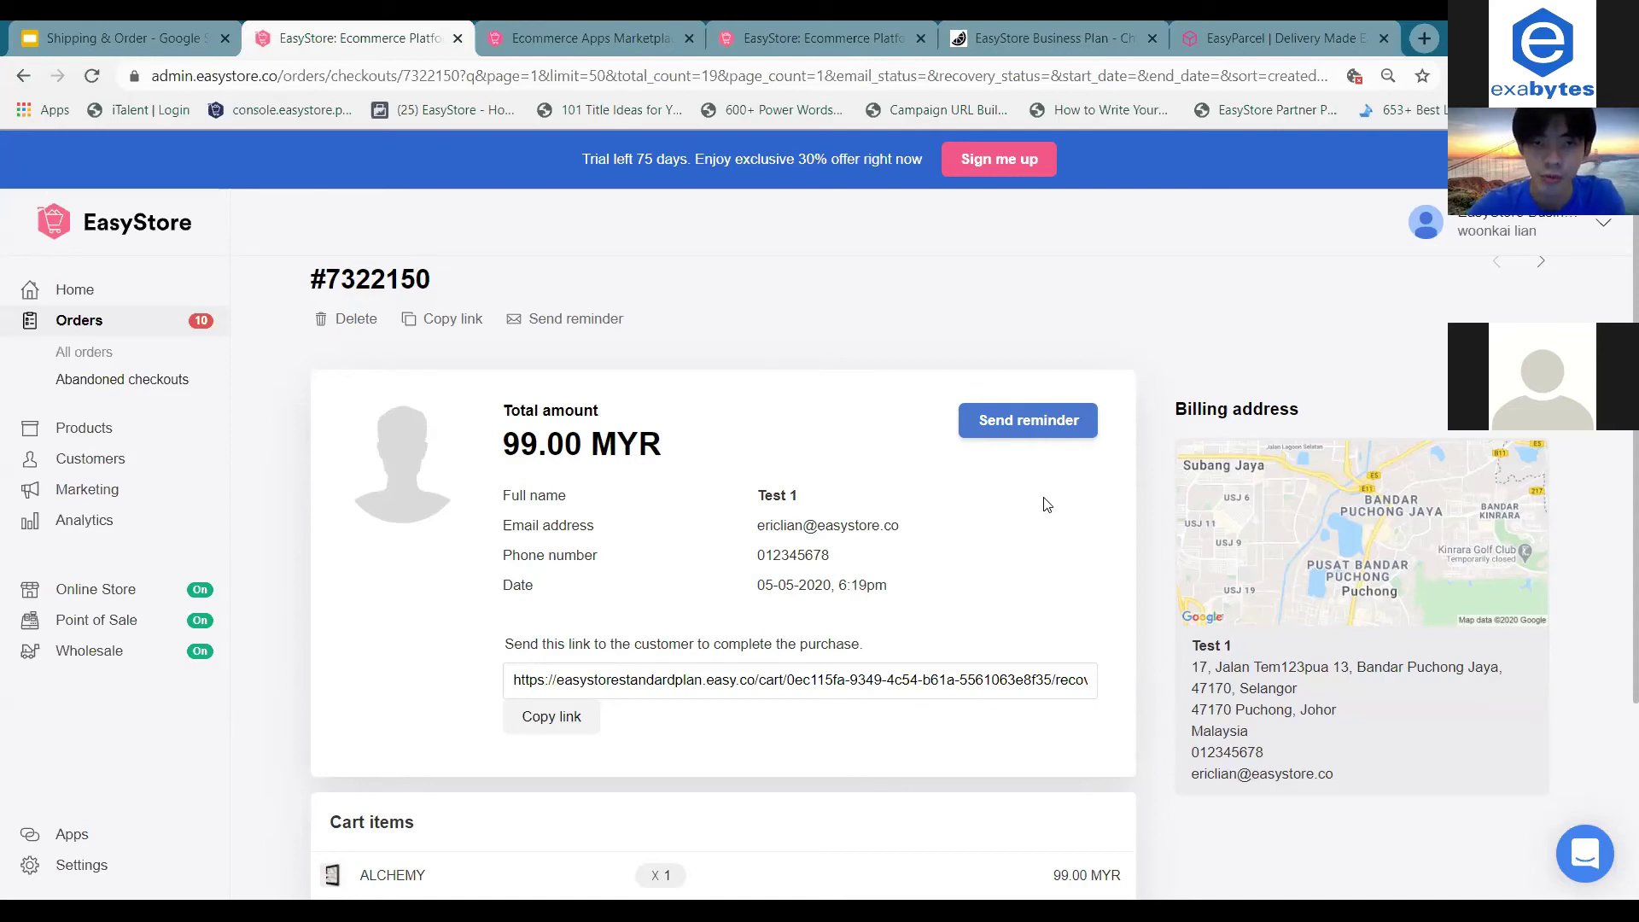
{"action": "scroll", "coordinate": [992, 550], "scroll_direction": "down", "scroll_amount": 1}
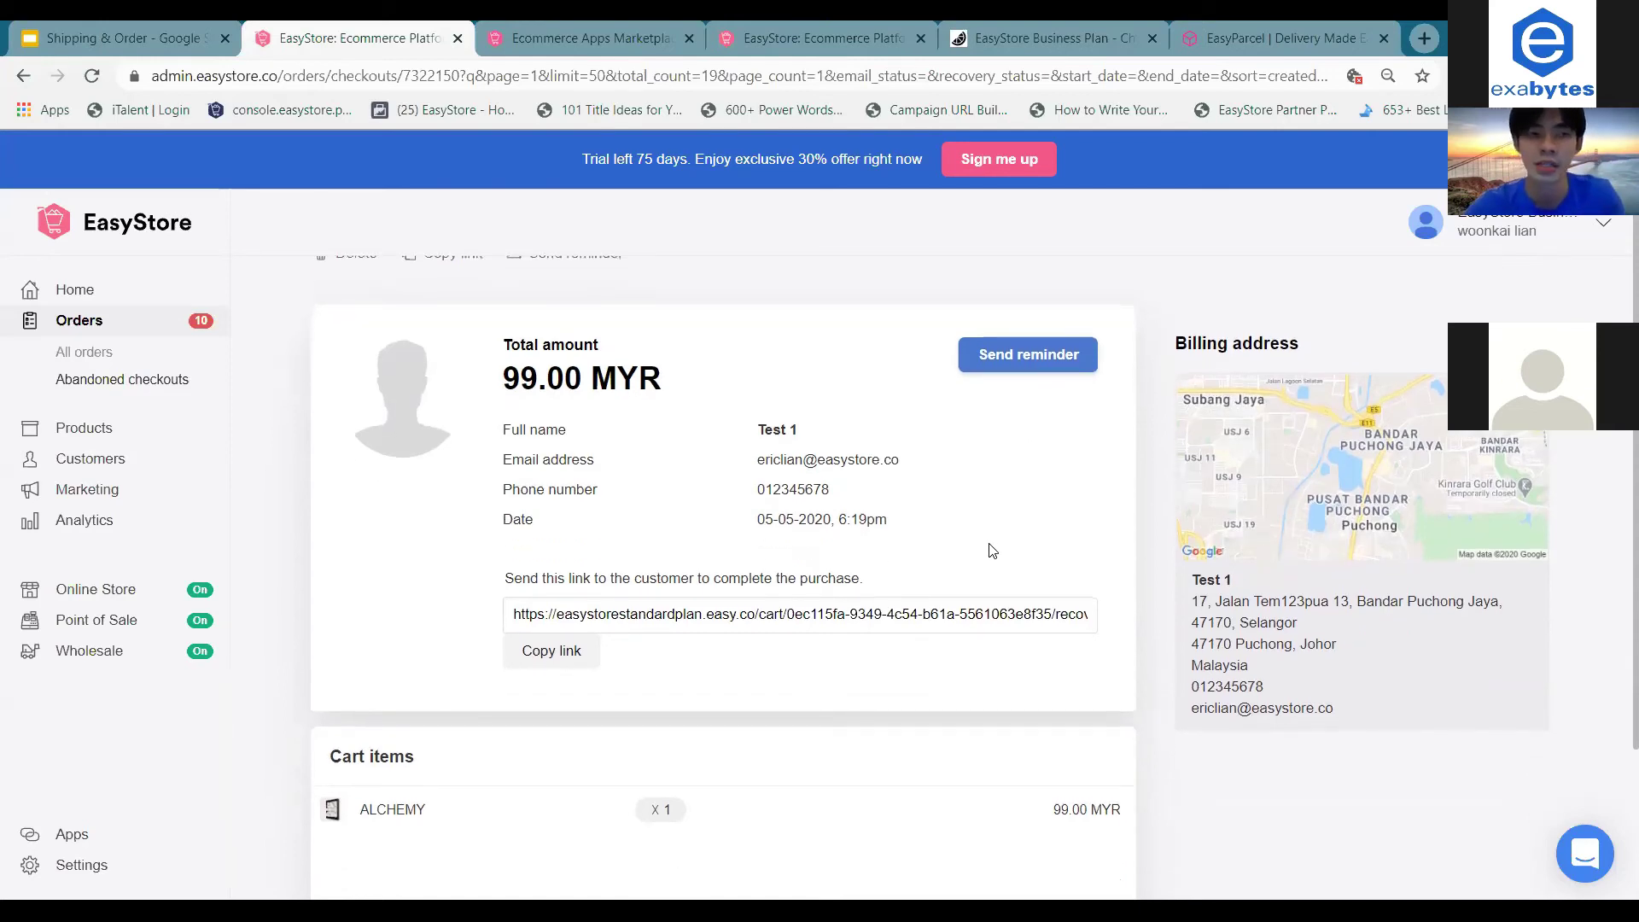
{"action": "scroll", "coordinate": [992, 550], "scroll_direction": "up", "scroll_amount": 2}
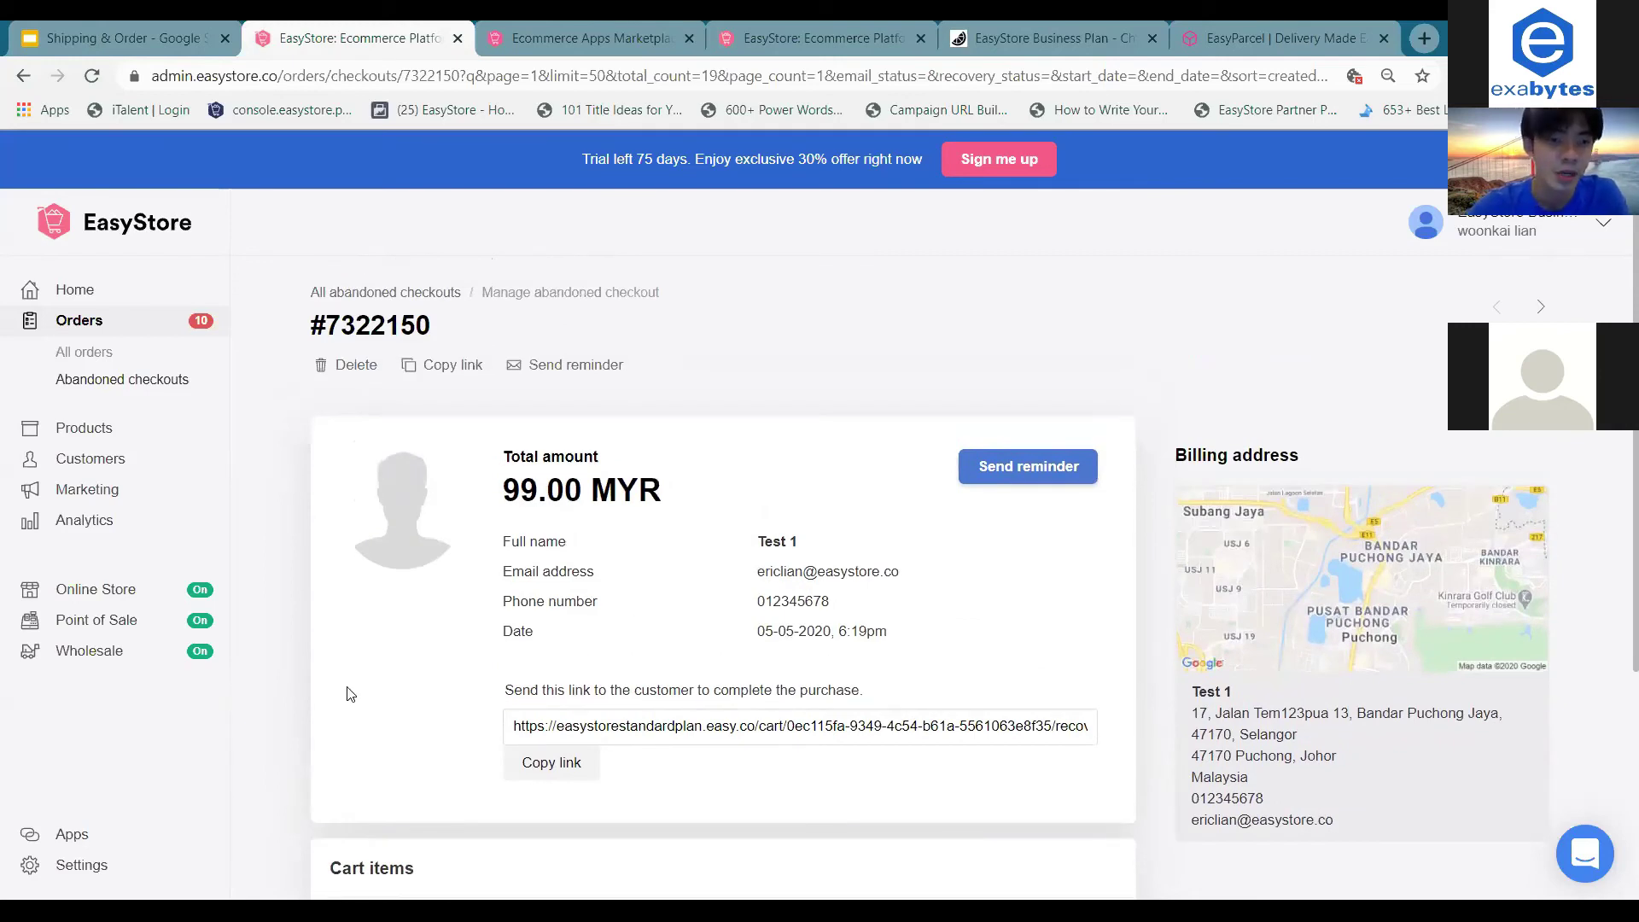
In Settings > Checkout, set Automated cart recovery to Enabled under Abandoned Checkout.
{"action": "left_click", "coordinate": [110, 866]}
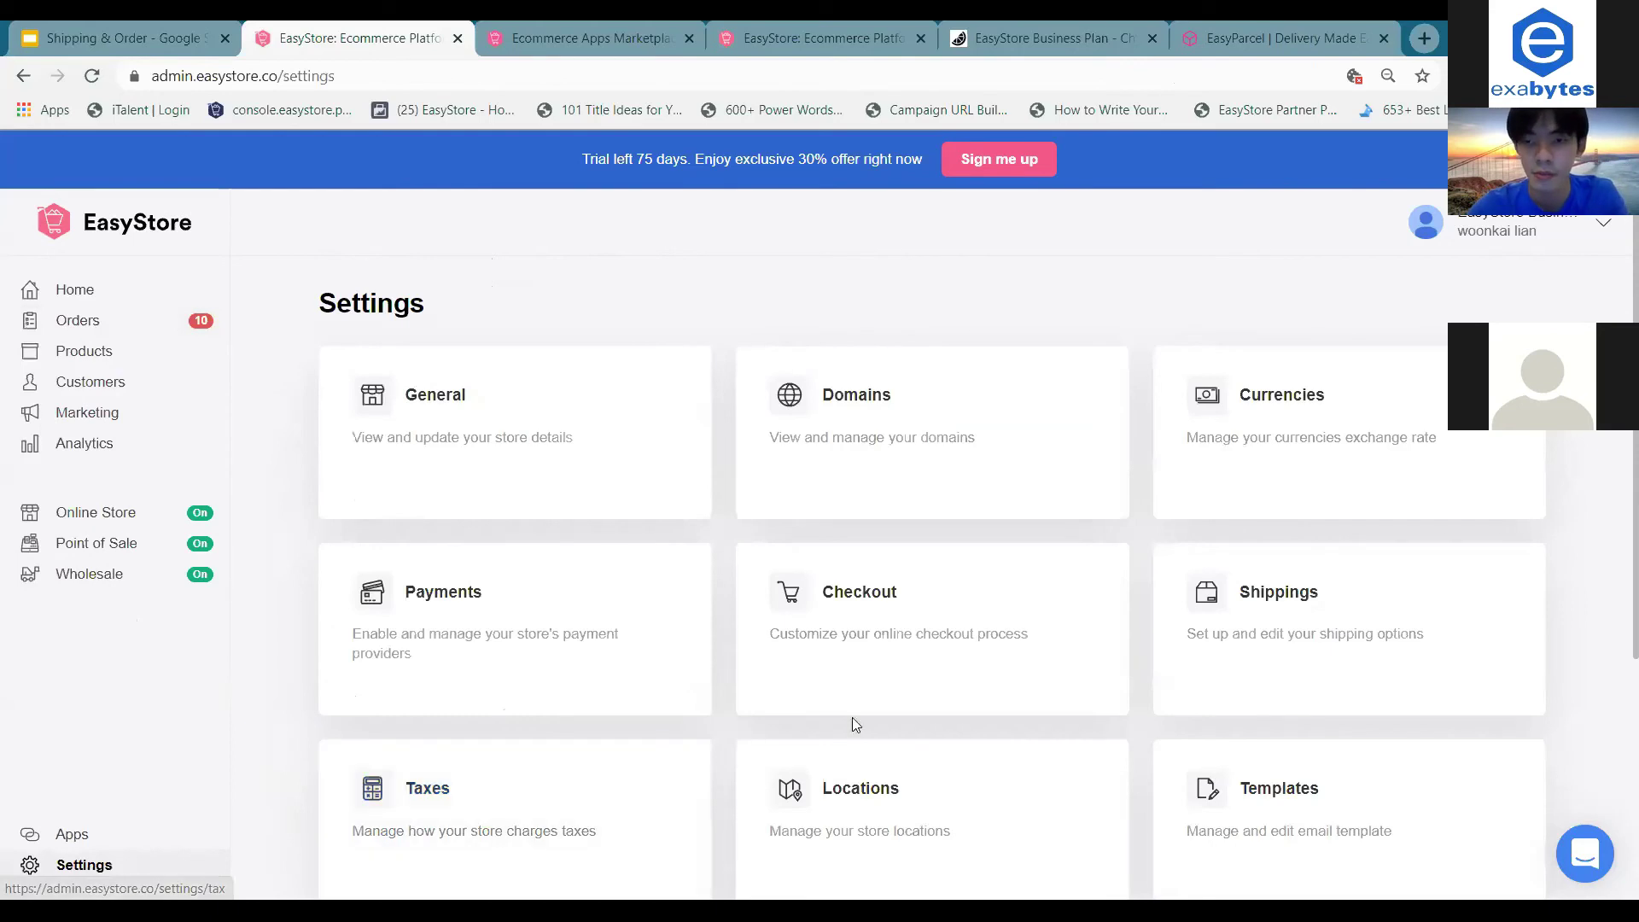
{"action": "scroll", "coordinate": [880, 719], "scroll_direction": "down", "scroll_amount": 1}
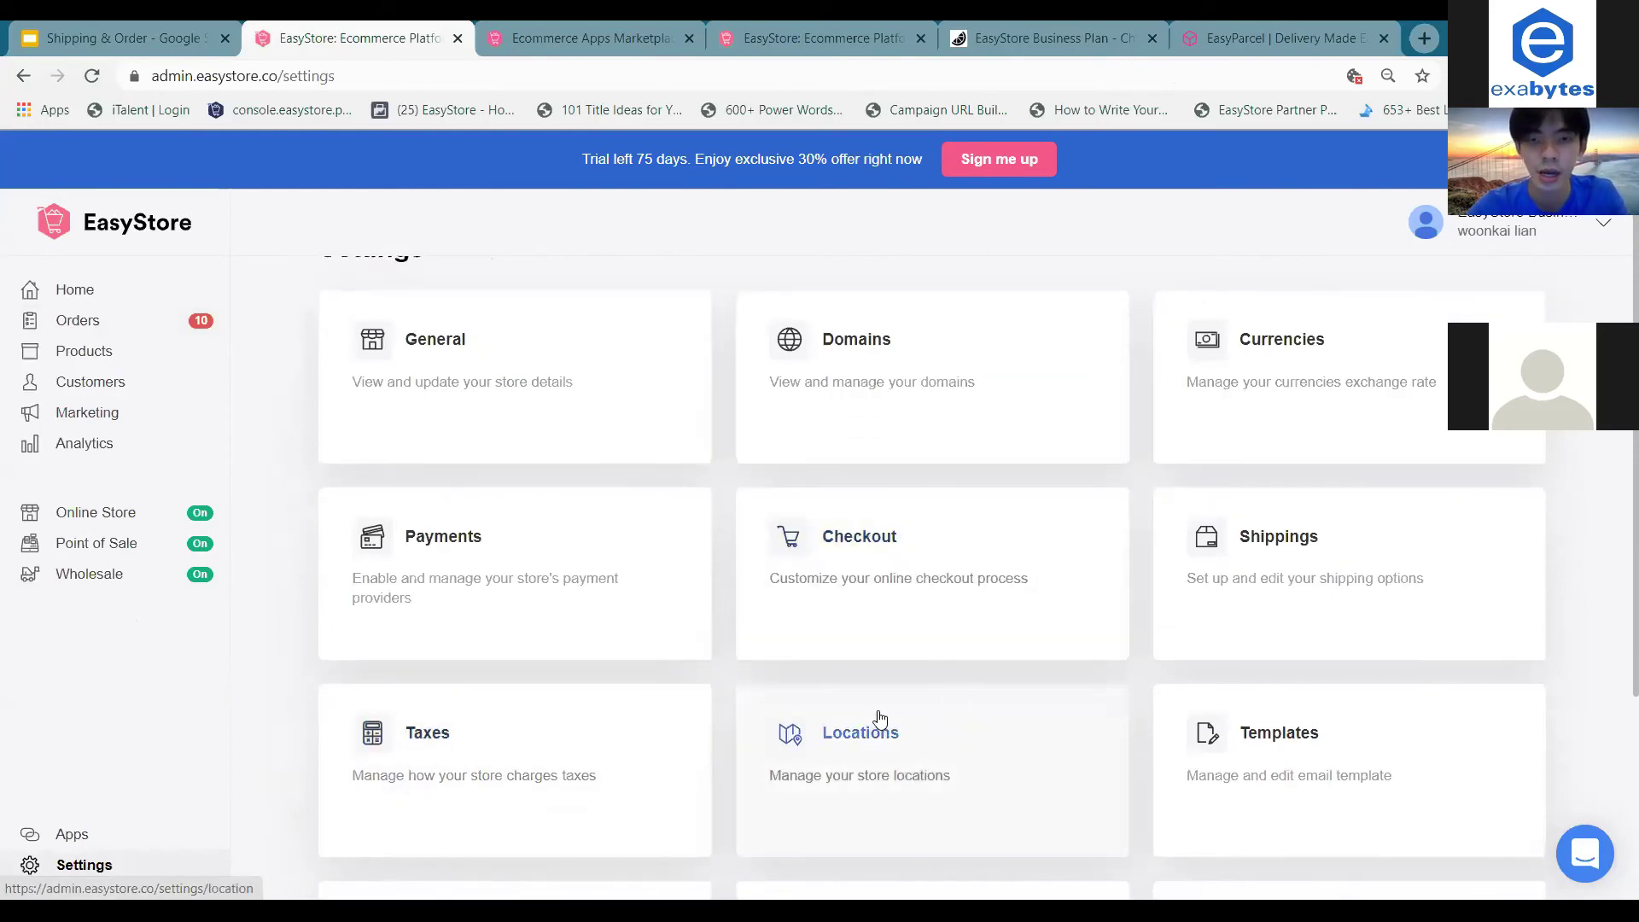
{"action": "left_click", "coordinate": [971, 621]}
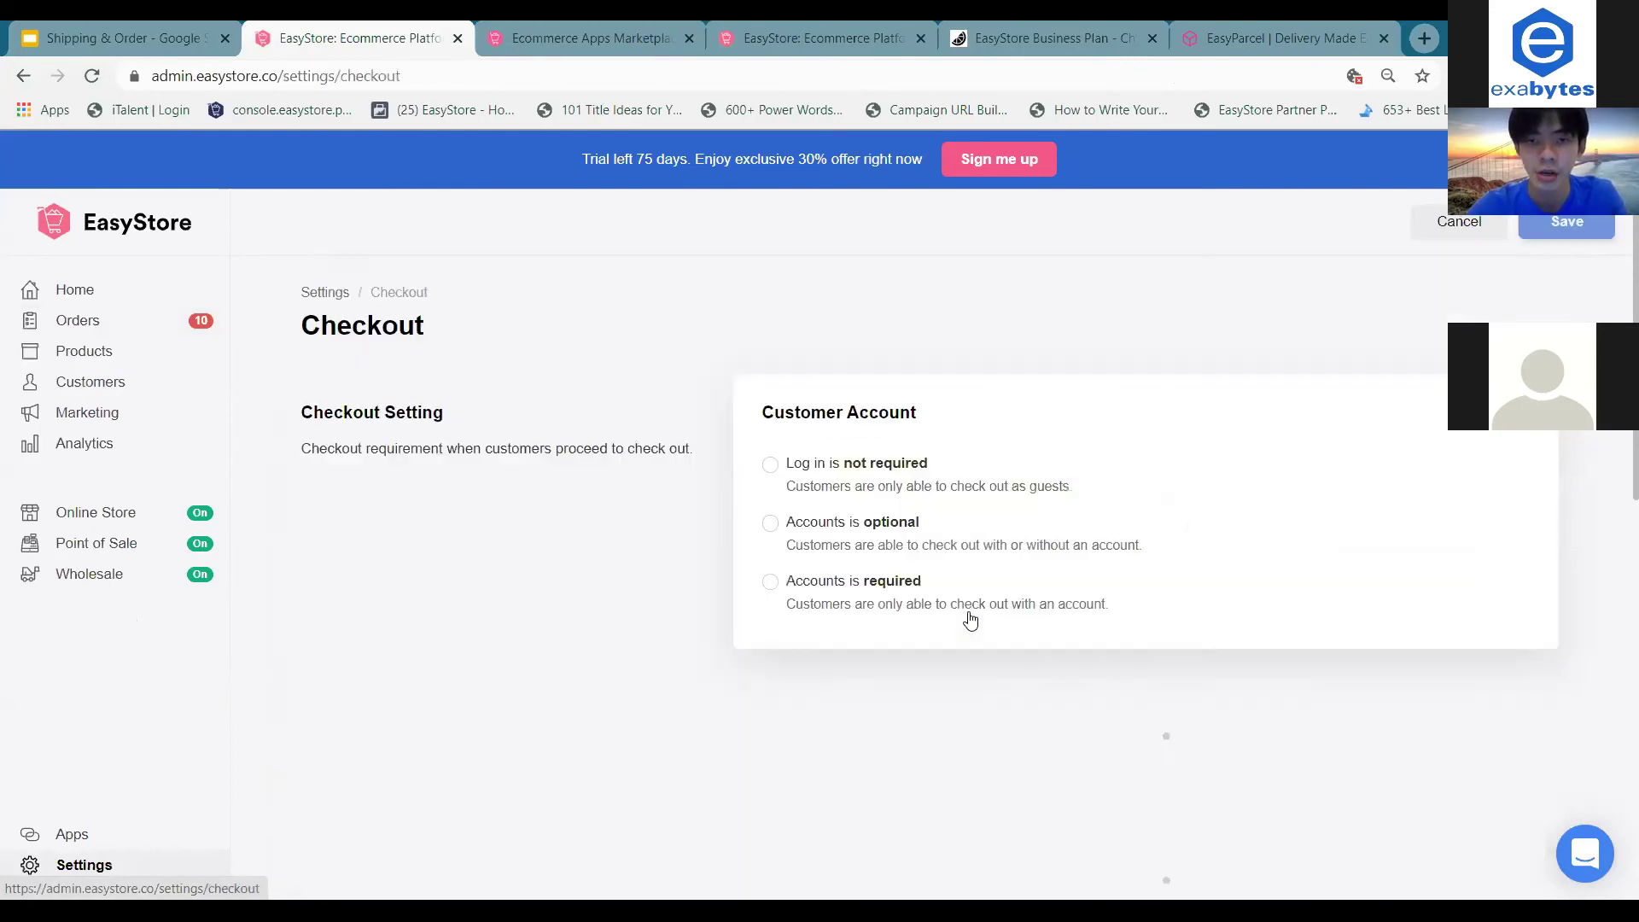
{"action": "scroll", "coordinate": [971, 615], "scroll_direction": "down", "scroll_amount": 8}
{"action": "scroll", "coordinate": [970, 613], "scroll_direction": "down", "scroll_amount": 13}
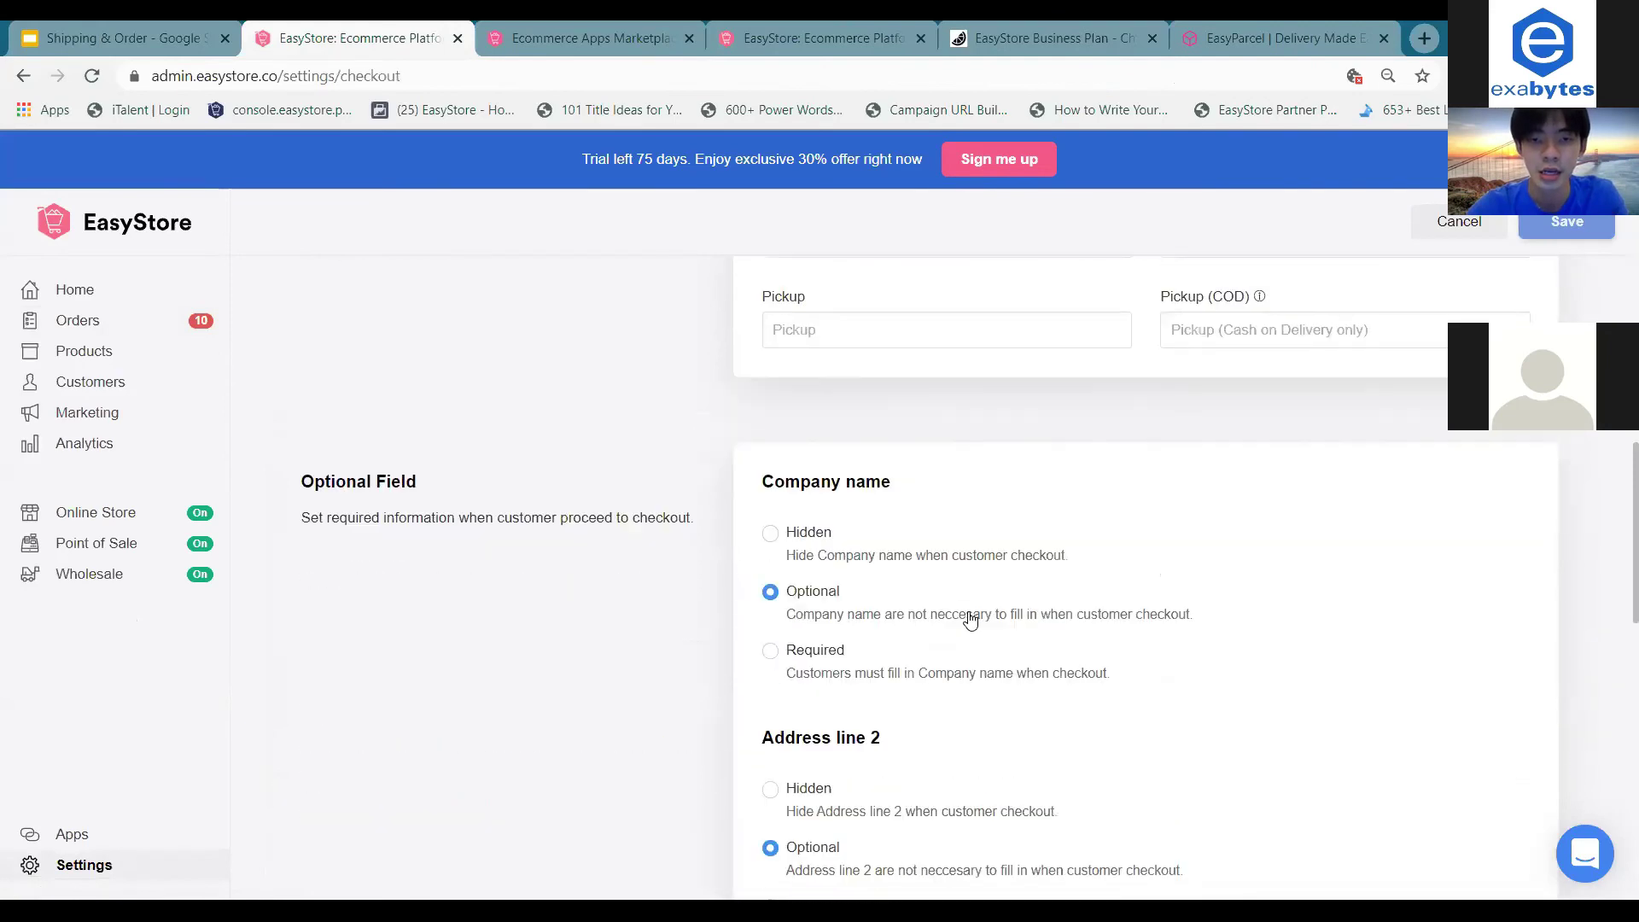
{"action": "scroll", "coordinate": [971, 619], "scroll_direction": "down", "scroll_amount": 2}
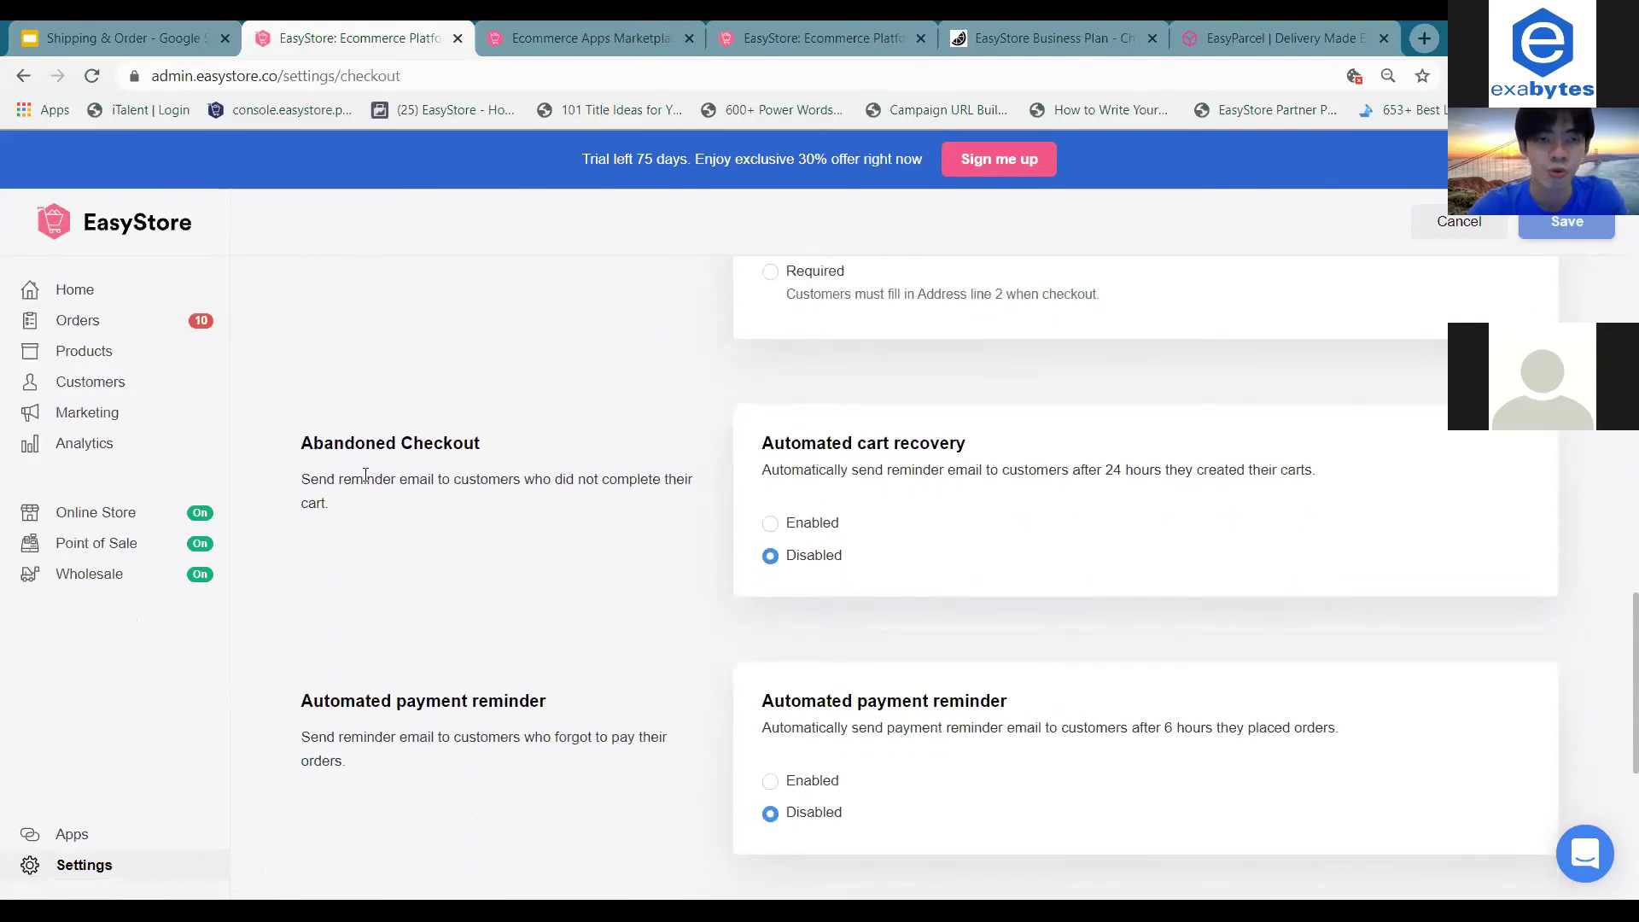
{"action": "triple_click", "coordinate": [447, 449]}
{"action": "left_click", "coordinate": [494, 450]}
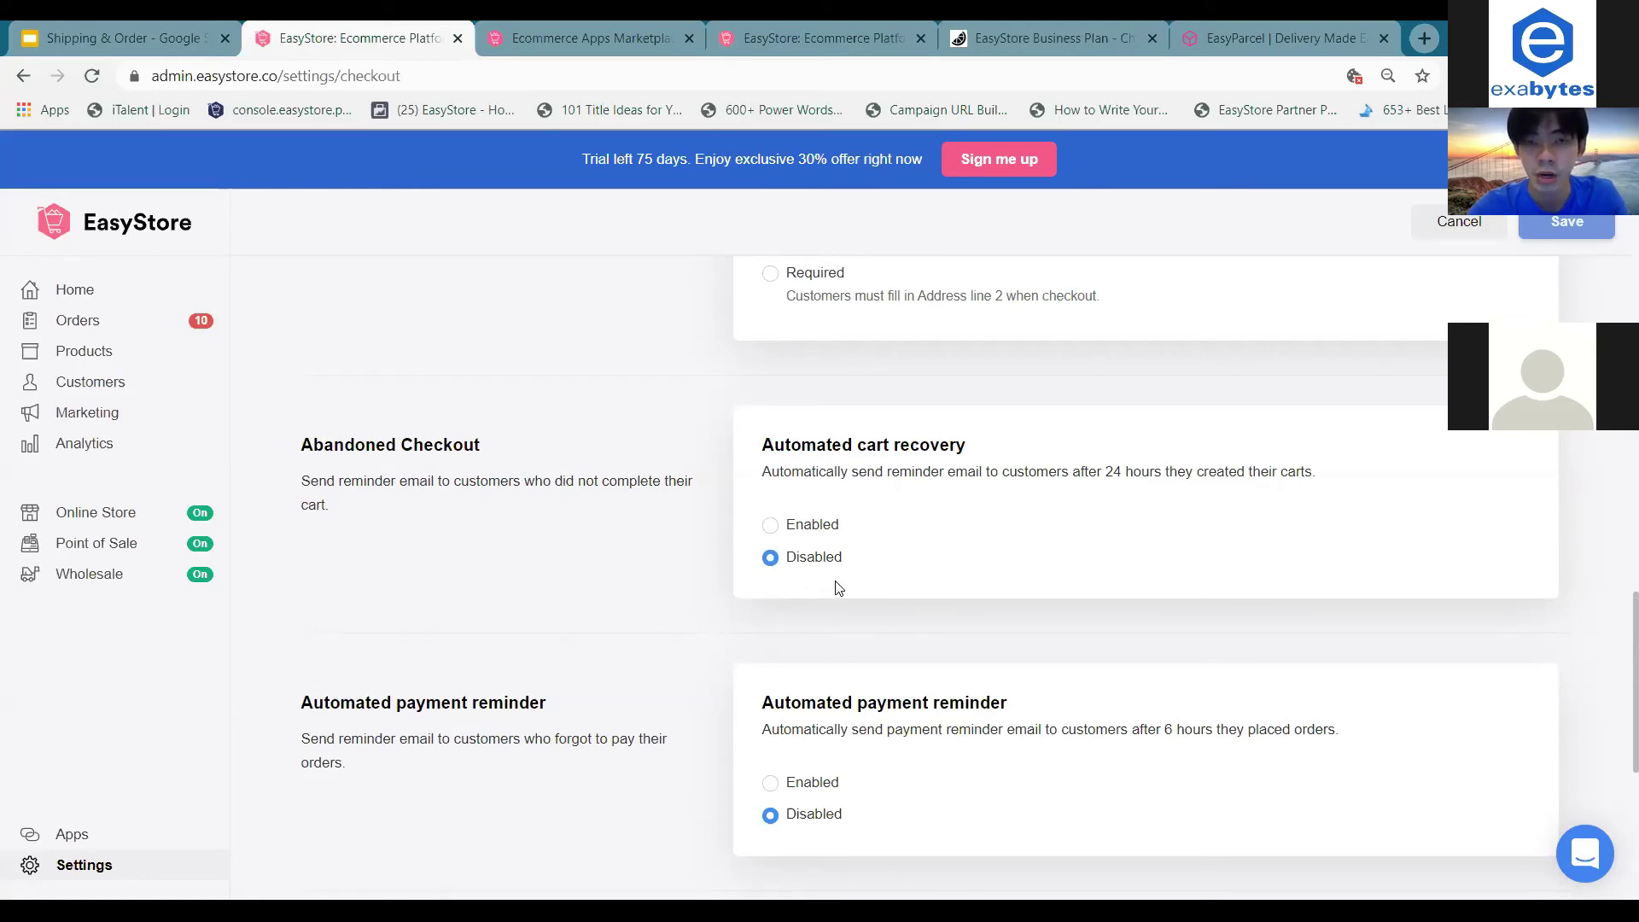
{"action": "left_click", "coordinate": [825, 524]}
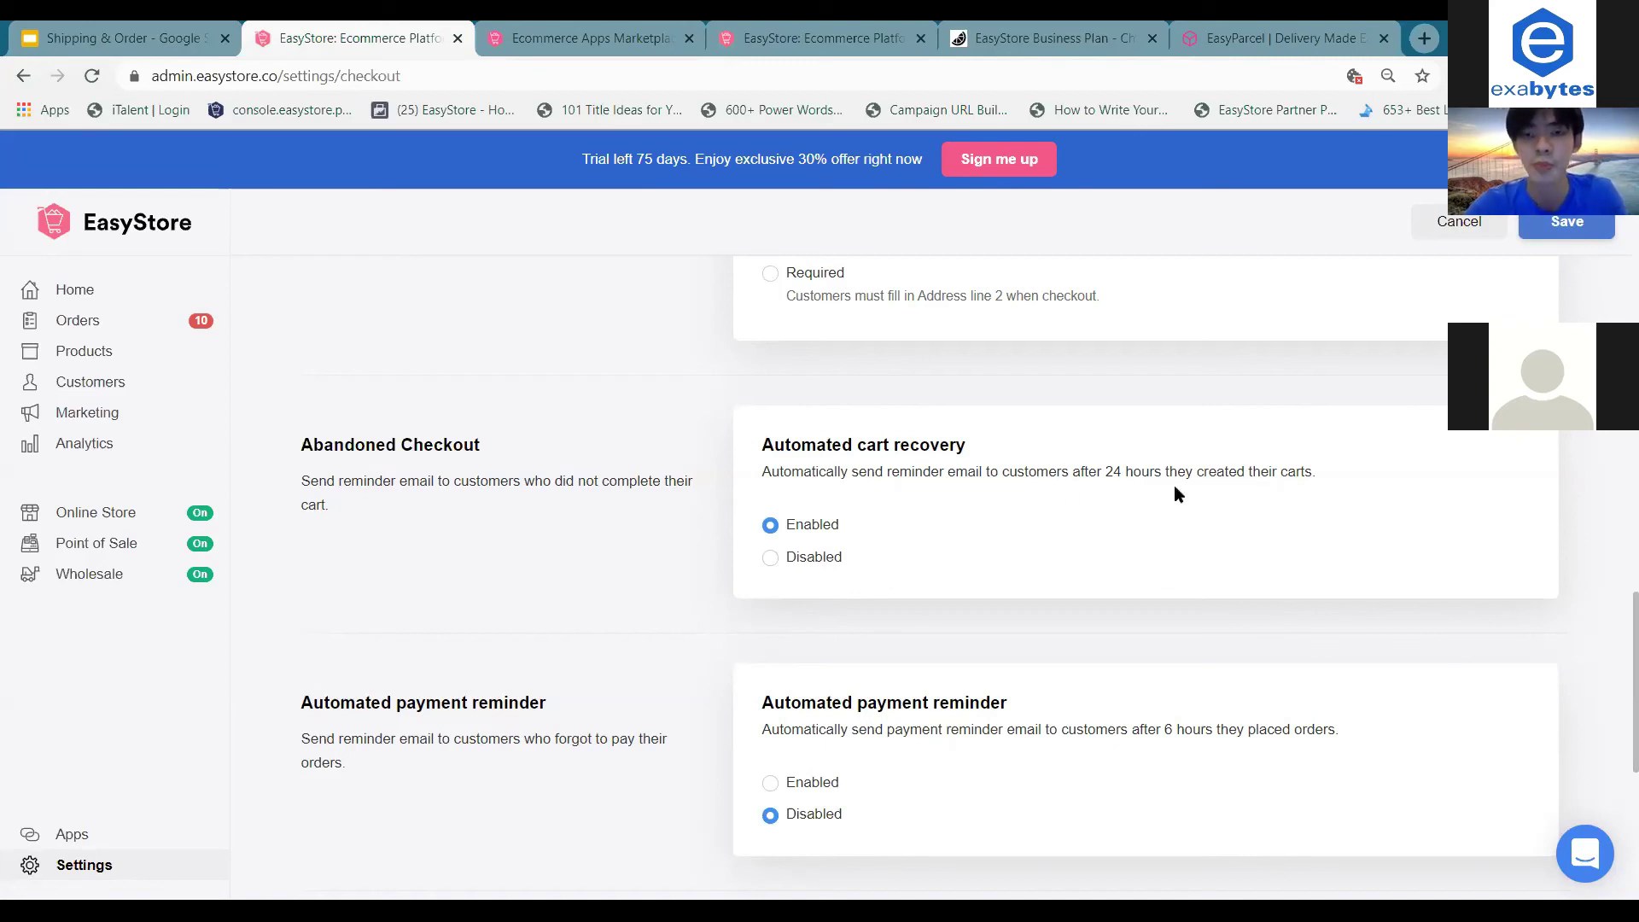
Go back to the Home dashboard, choosing Leave page to discard unsaved changes.
{"action": "scroll", "coordinate": [1176, 488], "scroll_direction": "up", "scroll_amount": 1}
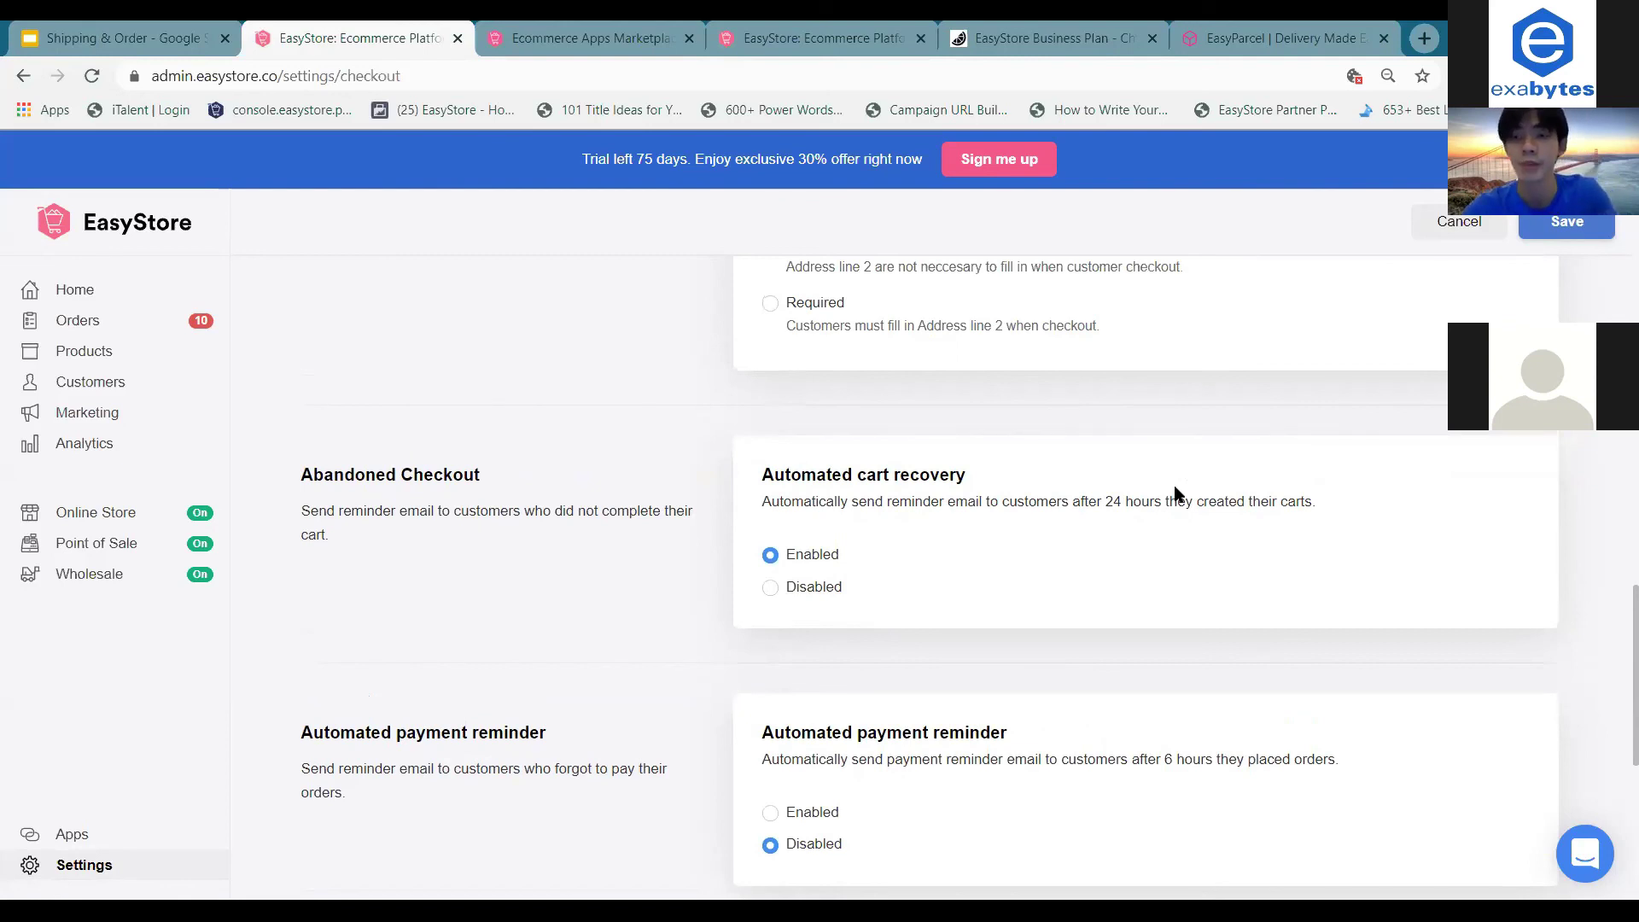
{"action": "scroll", "coordinate": [1174, 491], "scroll_direction": "up", "scroll_amount": 1}
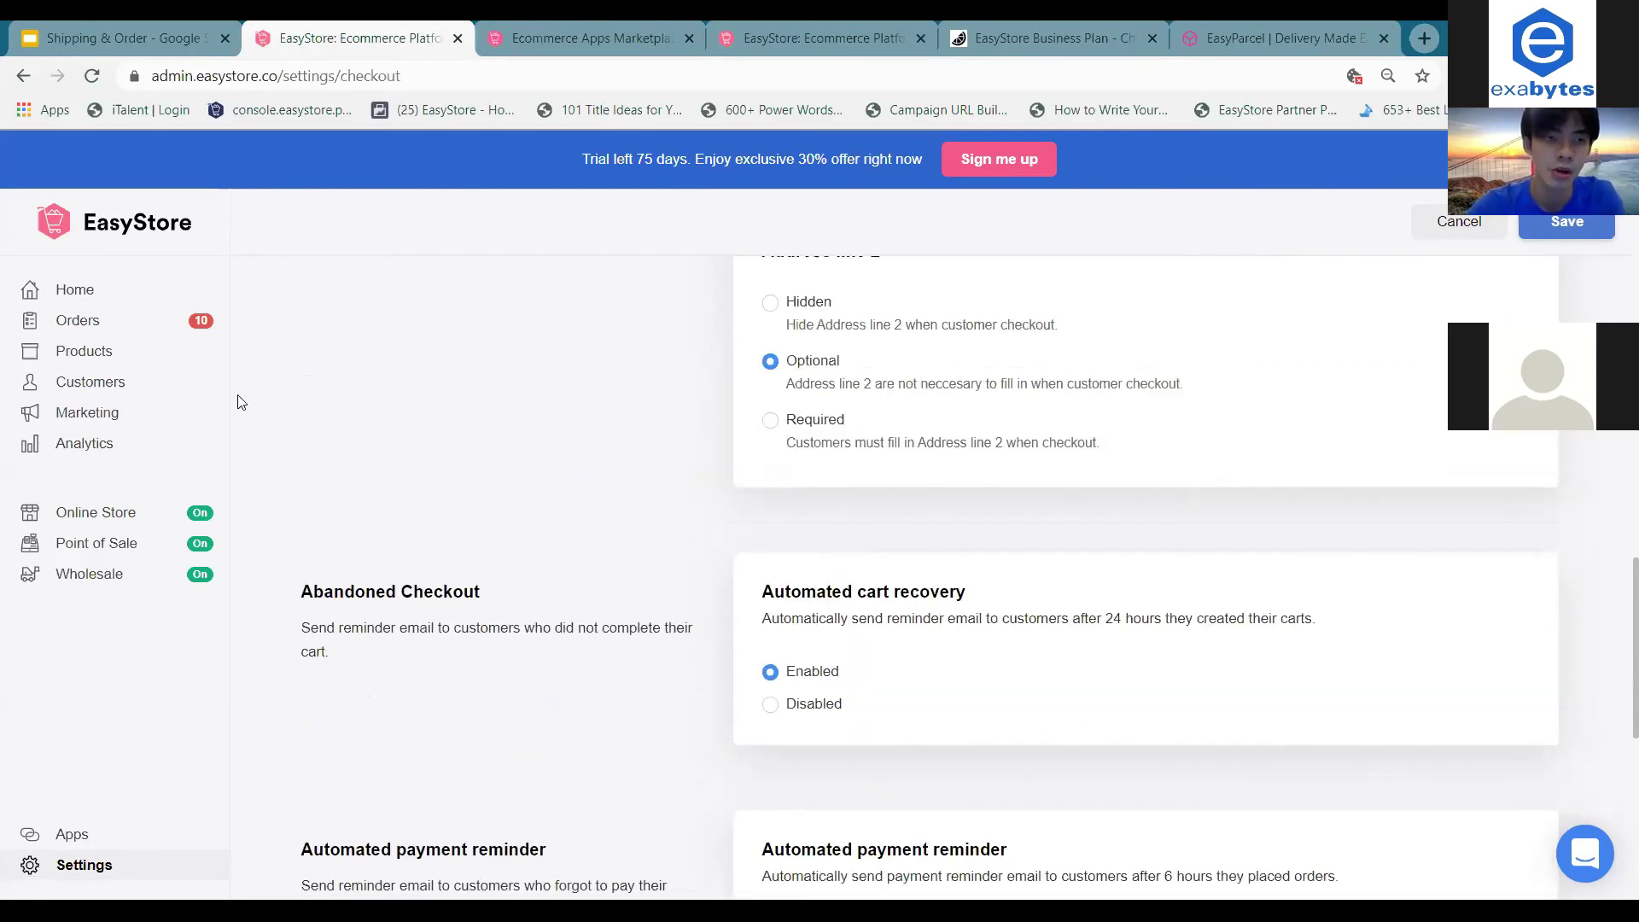
{"action": "left_click", "coordinate": [121, 306]}
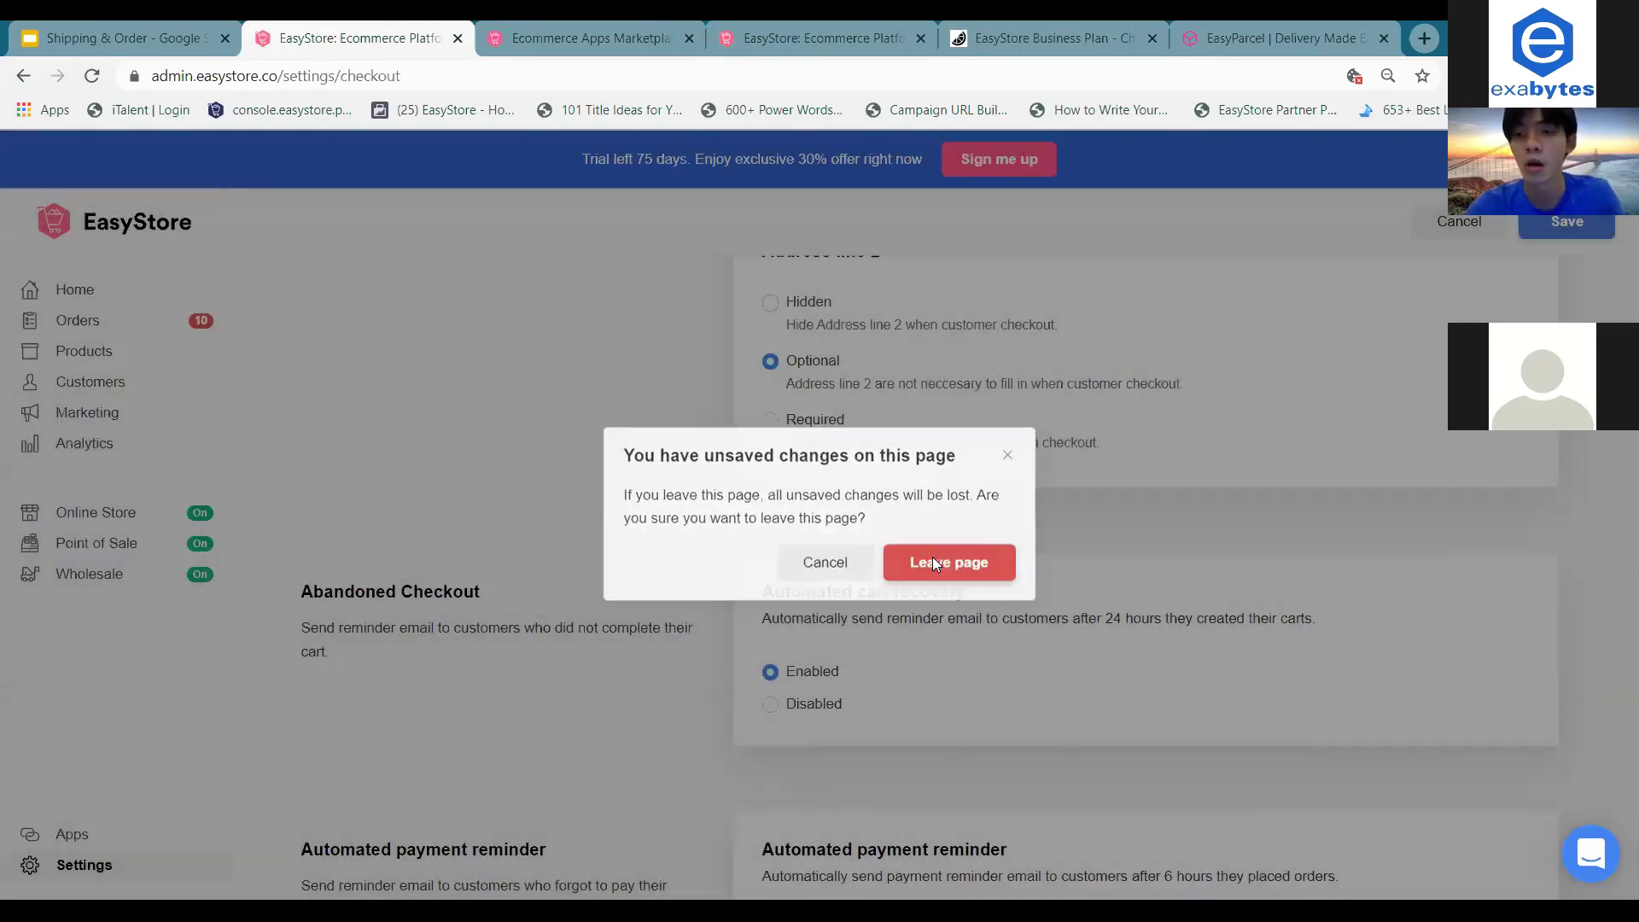
{"action": "left_click", "coordinate": [935, 565]}
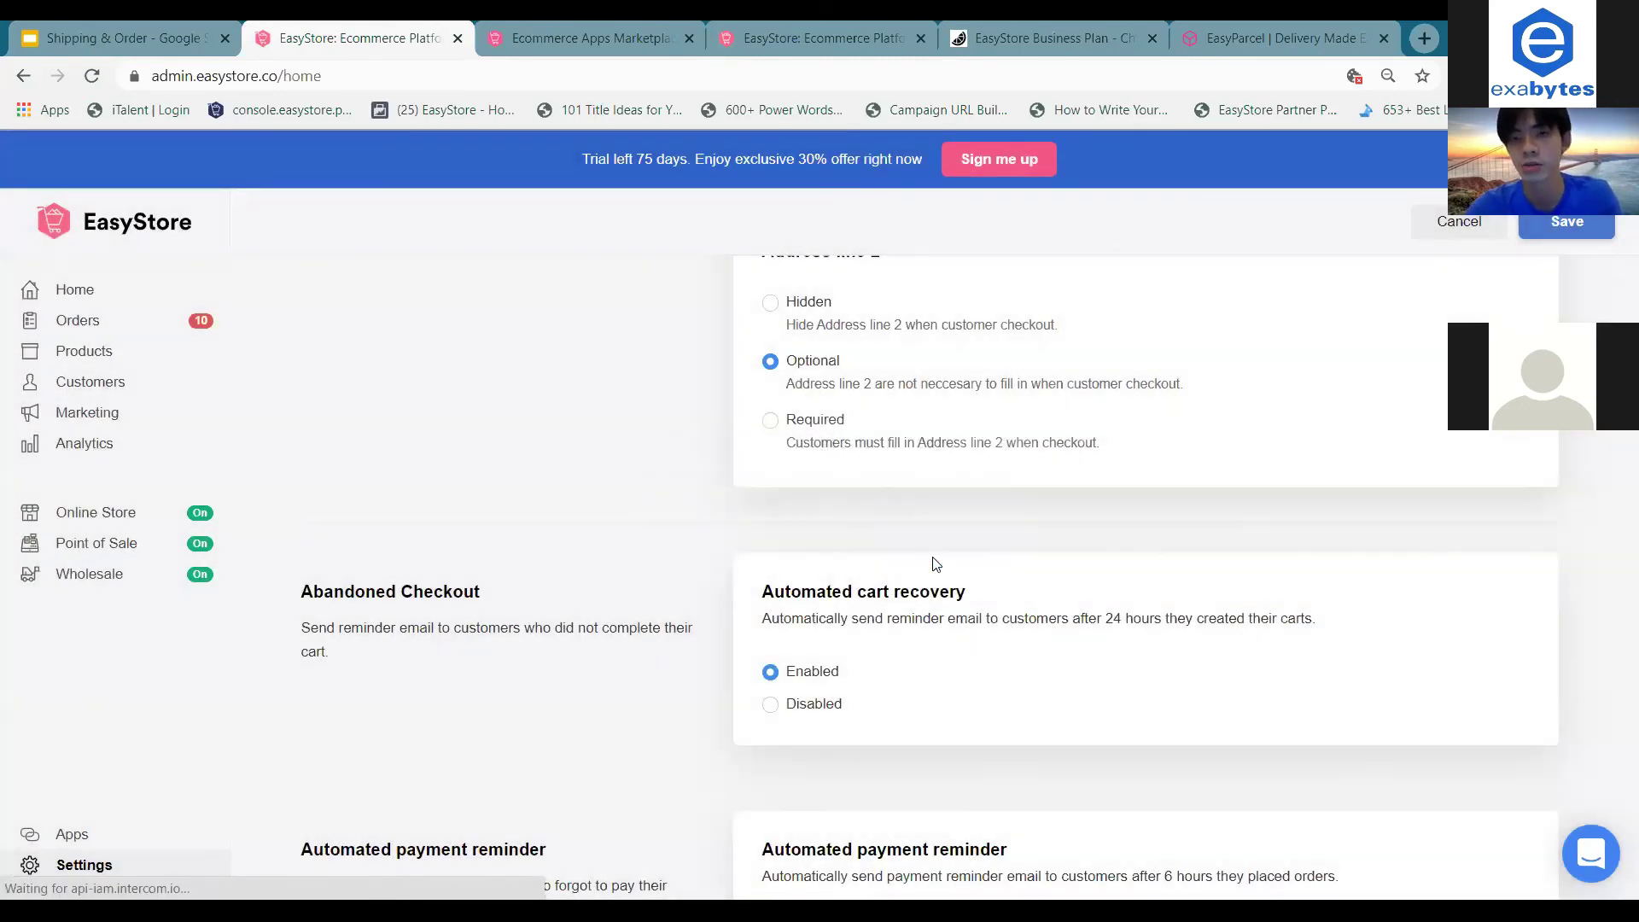